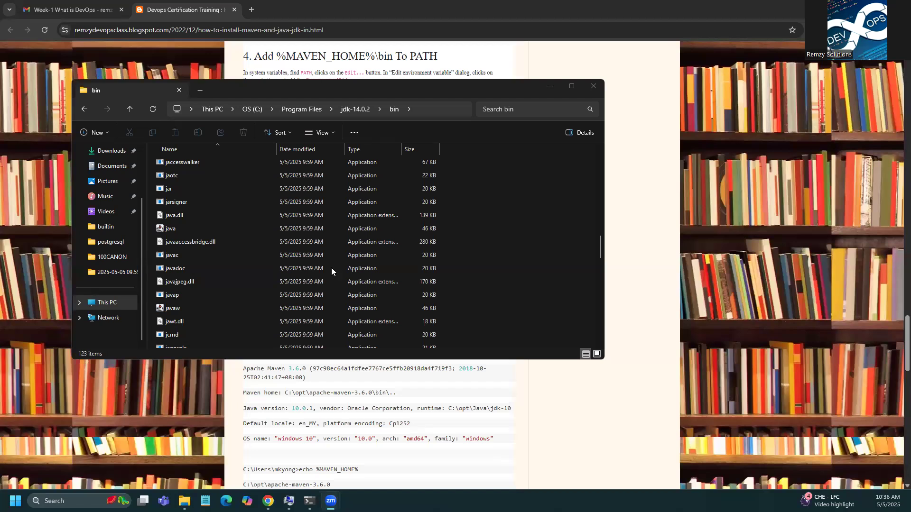
Step: Open the tutorial's Maven official website link in a new tab to view the Apache Maven 3.9.9 download page
{"action": "key", "text": "alt+Tab"}
{"action": "scroll", "coordinate": [331, 267], "scroll_direction": "down", "scroll_amount": 5}
{"action": "scroll", "coordinate": [332, 267], "scroll_direction": "up", "scroll_amount": 18}
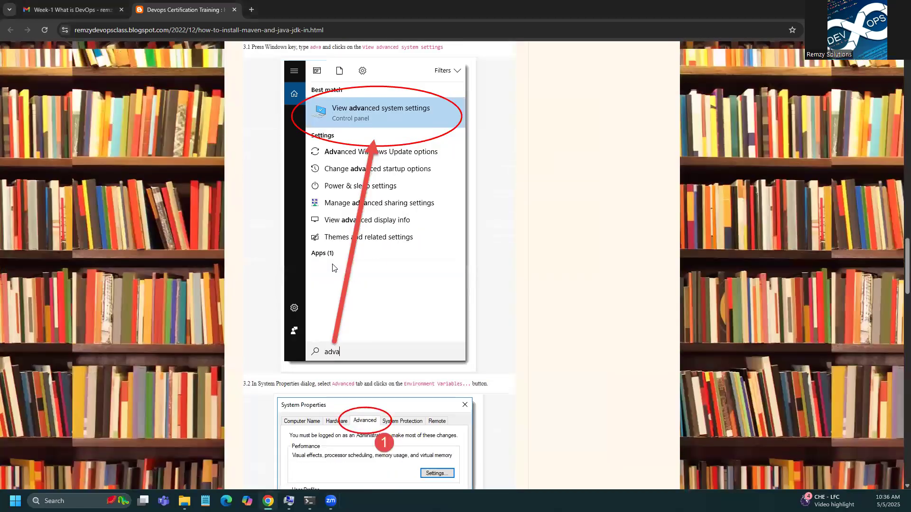
{"action": "scroll", "coordinate": [335, 268], "scroll_direction": "up", "scroll_amount": 6}
{"action": "scroll", "coordinate": [299, 179], "scroll_direction": "up", "scroll_amount": 4}
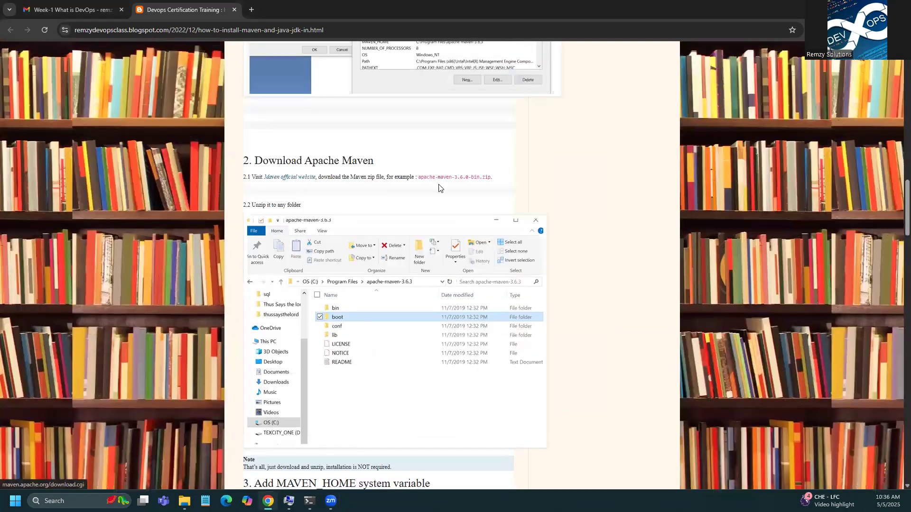
{"action": "right_click", "coordinate": [304, 177]}
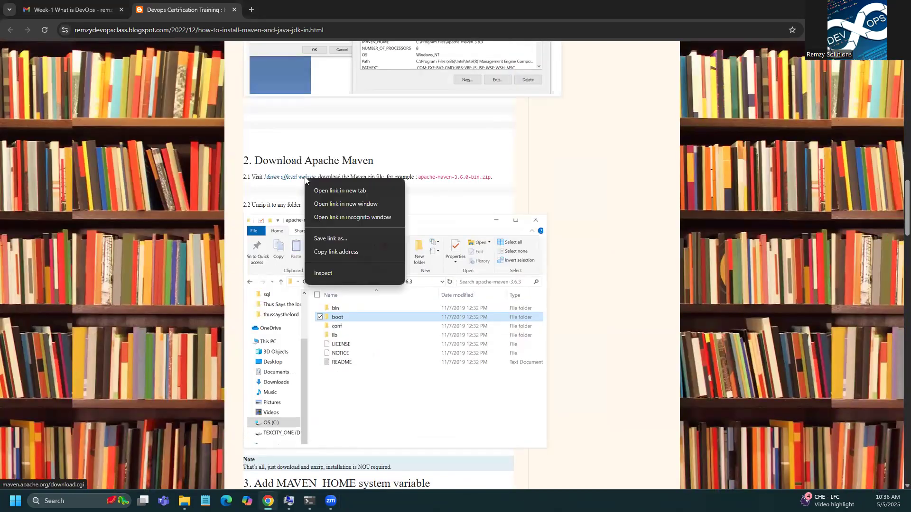
{"action": "left_click", "coordinate": [326, 189]}
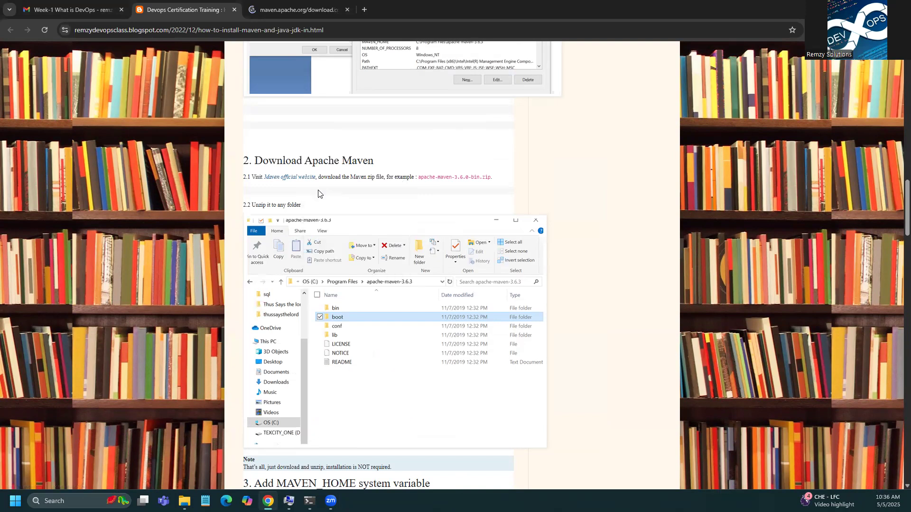
{"action": "left_click", "coordinate": [285, 10]}
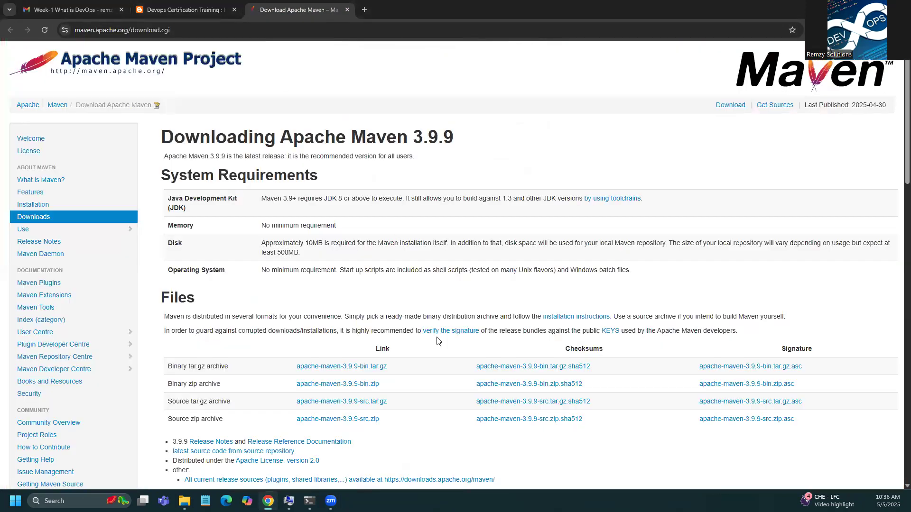
Step: Scroll to Other Releases and open the Maven 3 archives
{"action": "scroll", "coordinate": [437, 341], "scroll_direction": "down", "scroll_amount": 5}
{"action": "scroll", "coordinate": [439, 337], "scroll_direction": "down", "scroll_amount": 5}
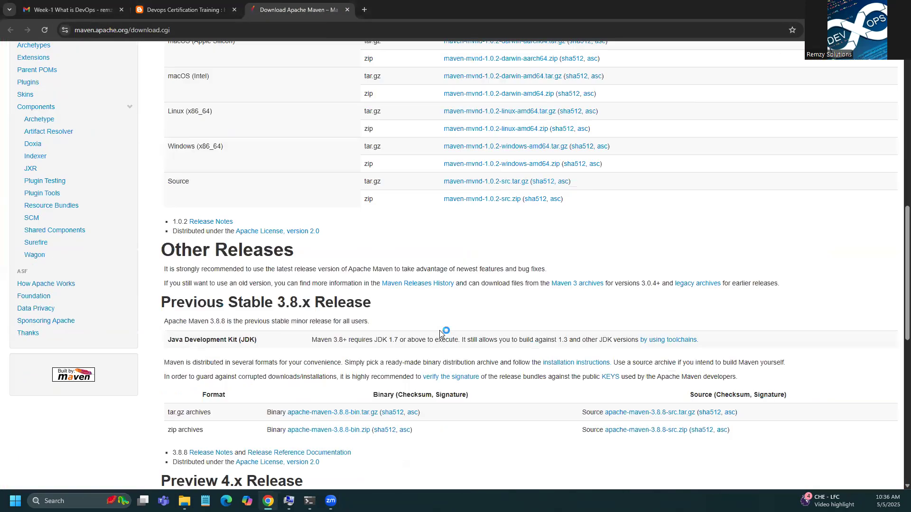
{"action": "scroll", "coordinate": [441, 334], "scroll_direction": "up", "scroll_amount": 5}
{"action": "scroll", "coordinate": [563, 337], "scroll_direction": "down", "scroll_amount": 4}
{"action": "scroll", "coordinate": [563, 337], "scroll_direction": "down", "scroll_amount": 3}
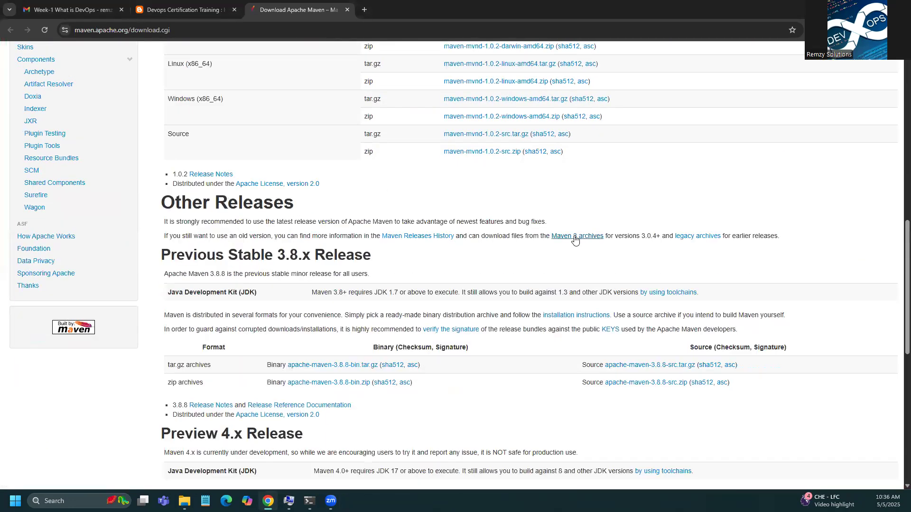
{"action": "left_click", "coordinate": [572, 238]}
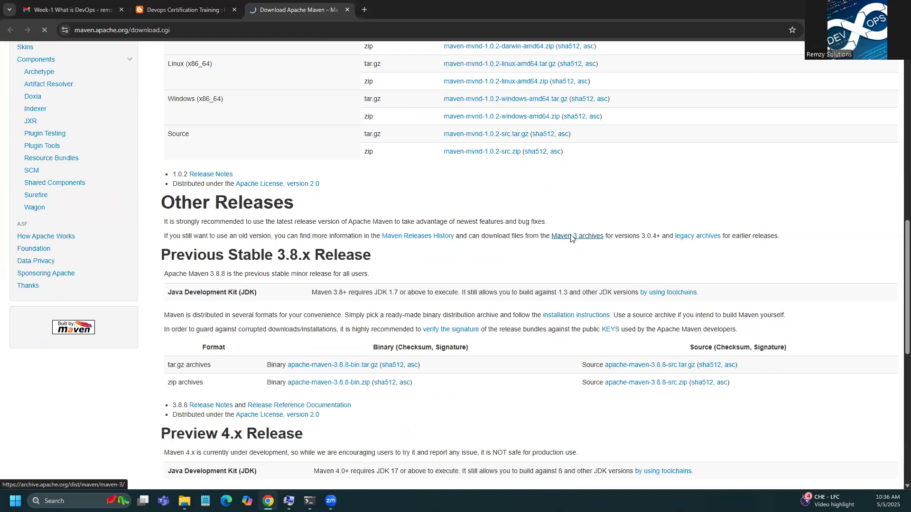
Step: Download apache-maven-3.6.3-bin.zip from the 3.6.3 binaries folder and open it
{"action": "scroll", "coordinate": [440, 323], "scroll_direction": "down", "scroll_amount": 4}
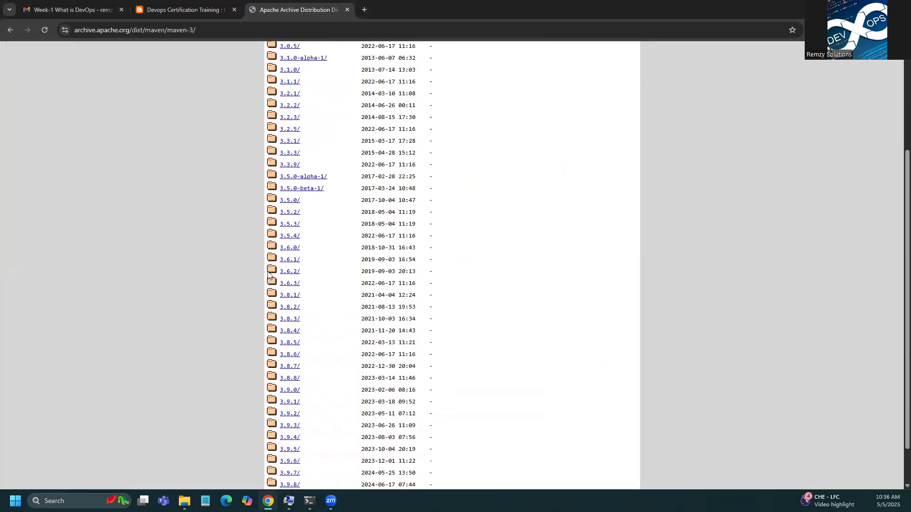
{"action": "left_click", "coordinate": [290, 283]}
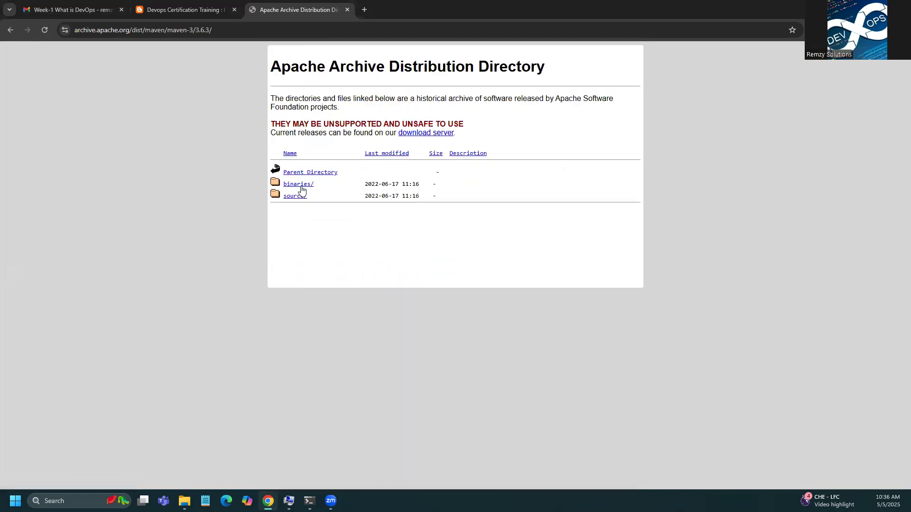
{"action": "left_click", "coordinate": [302, 188]}
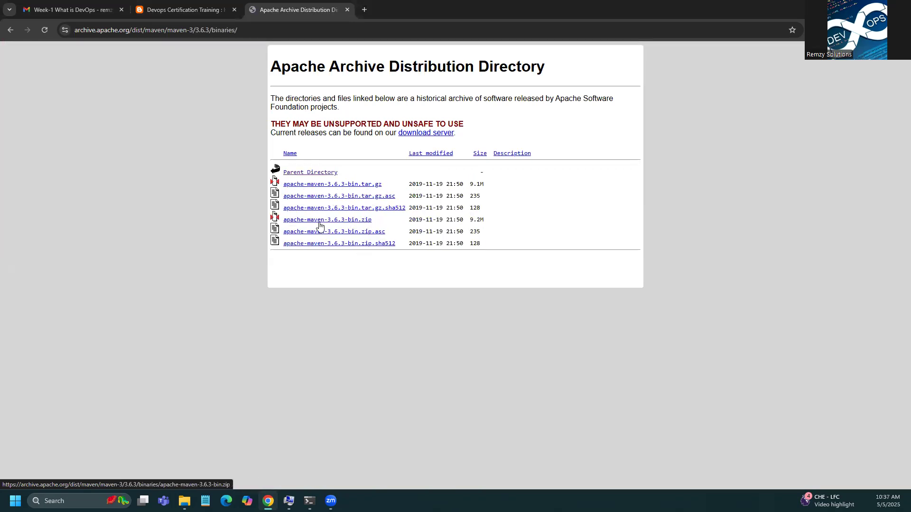
{"action": "left_click", "coordinate": [353, 221]}
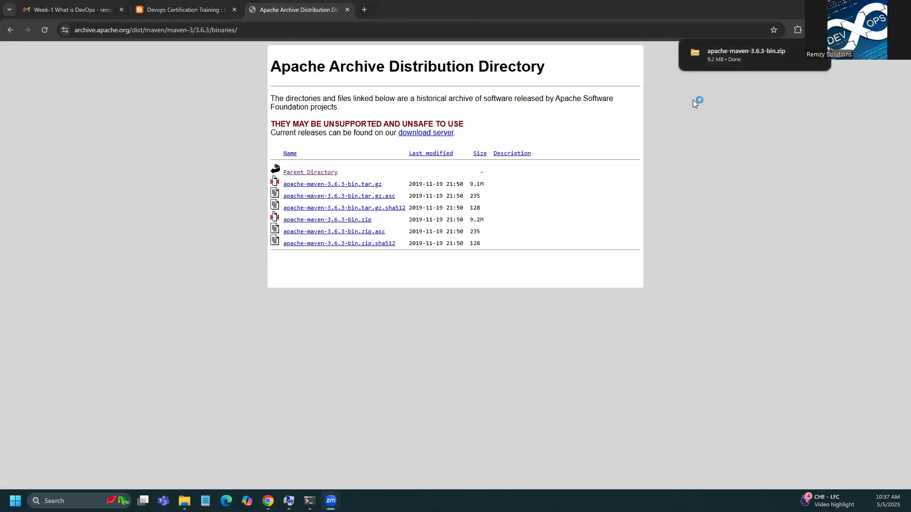
{"action": "left_click", "coordinate": [725, 53]}
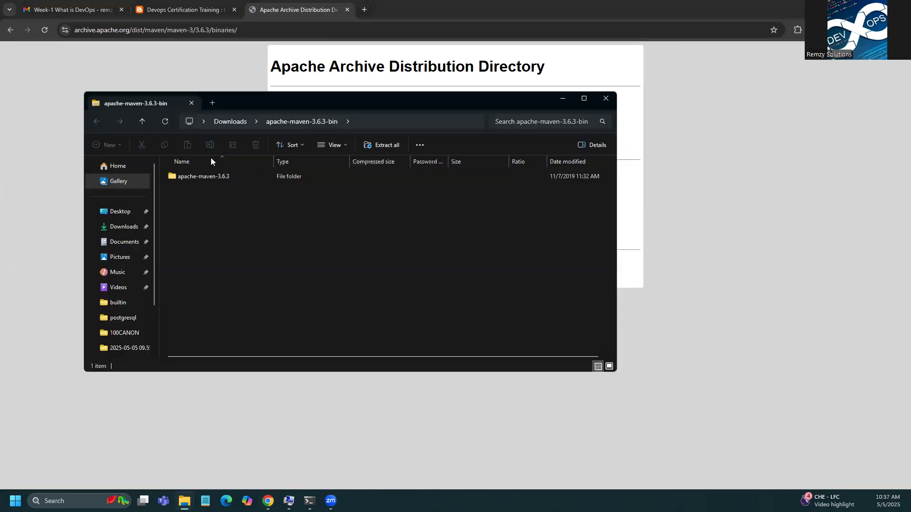
Step: Extract the Maven zip into C:\Program Files, granting the copy permission
{"action": "left_click", "coordinate": [371, 147]}
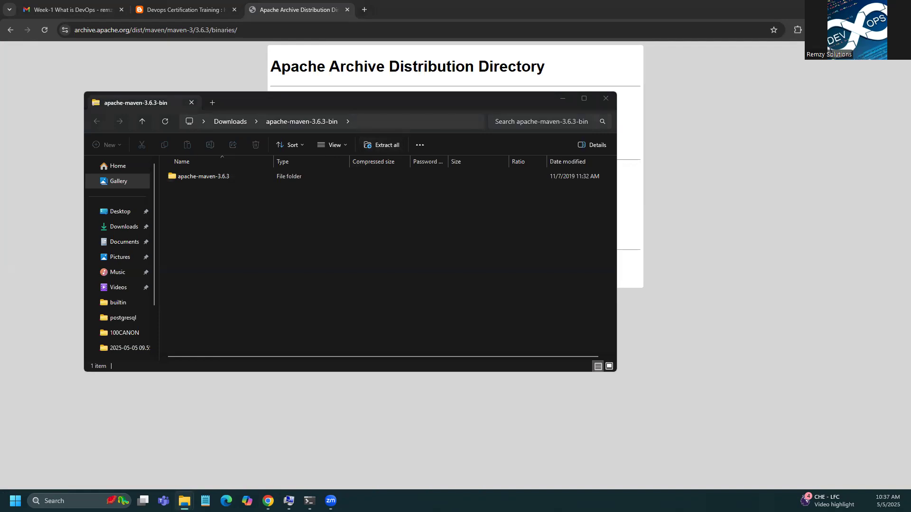
{"action": "left_click", "coordinate": [559, 125]}
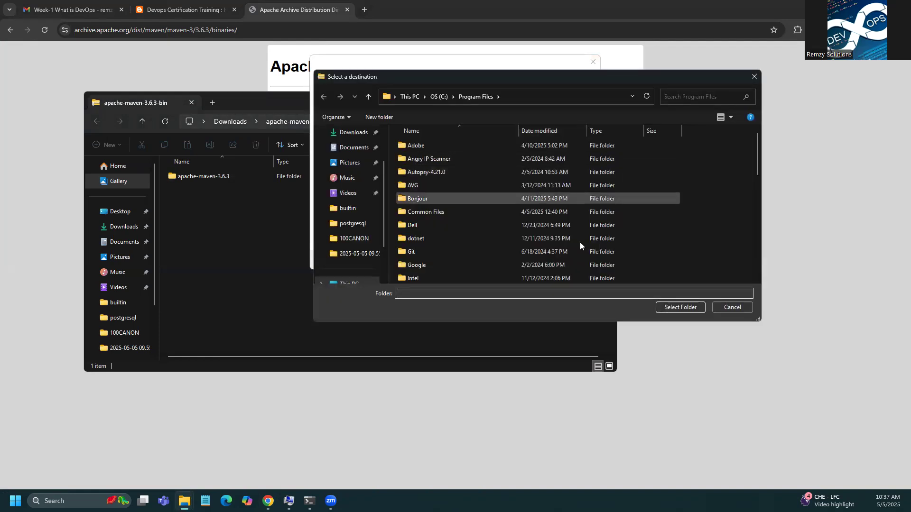
{"action": "left_click", "coordinate": [677, 307]}
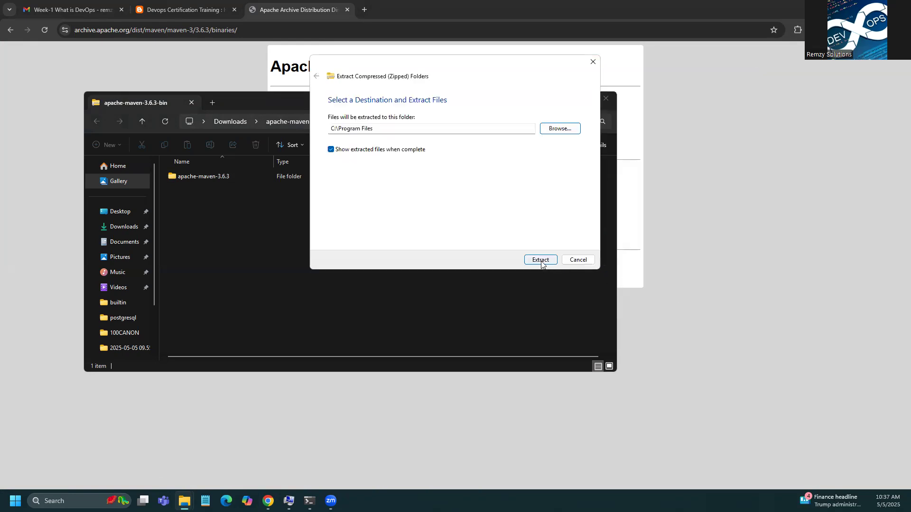
{"action": "left_click", "coordinate": [541, 261]}
{"action": "left_click", "coordinate": [430, 187]}
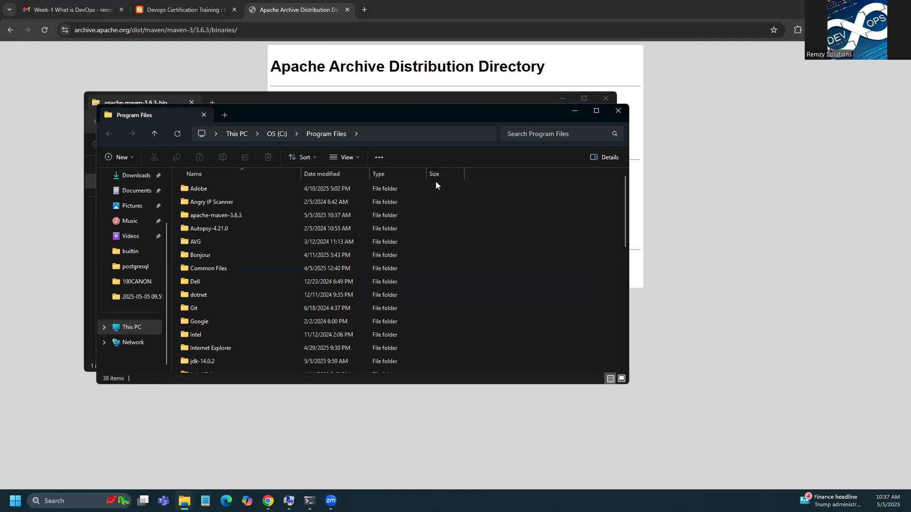
Step: Open the extracted apache-maven-3.6.3 folder showing bin, boot, conf and lib
{"action": "double_click", "coordinate": [245, 212]}
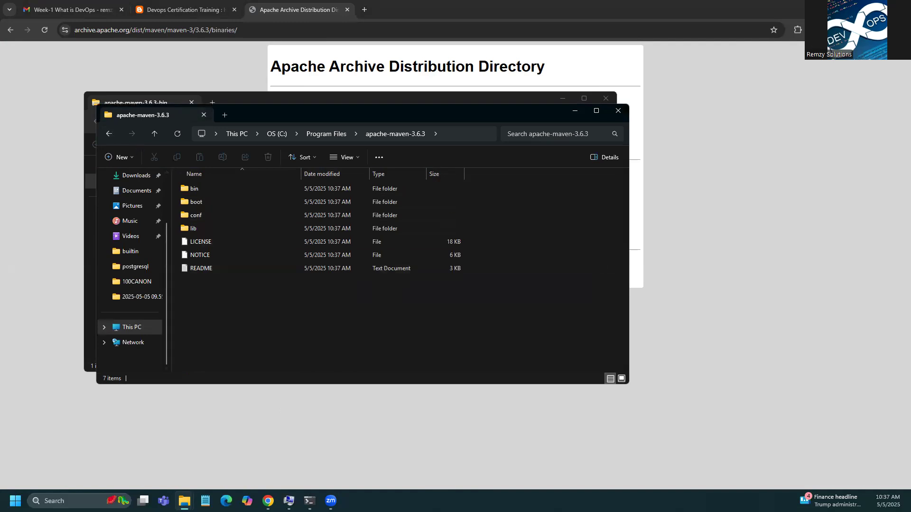
{"action": "key", "text": "alt+Tab"}
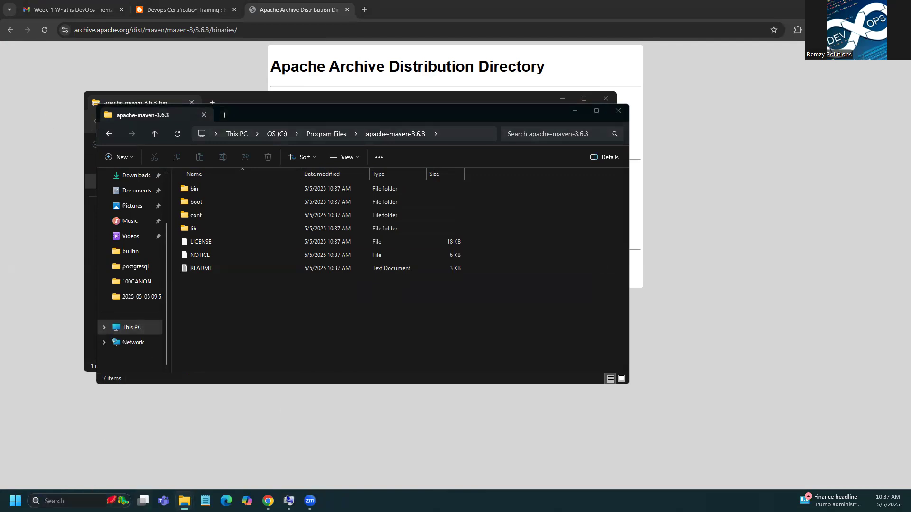
{"action": "key", "text": "super+s"}
Step: Run mvn -version in Command Prompt, confirming Maven 3.6.3 on Java 14.0.2, then close it
{"action": "type", "text": "cmd"}
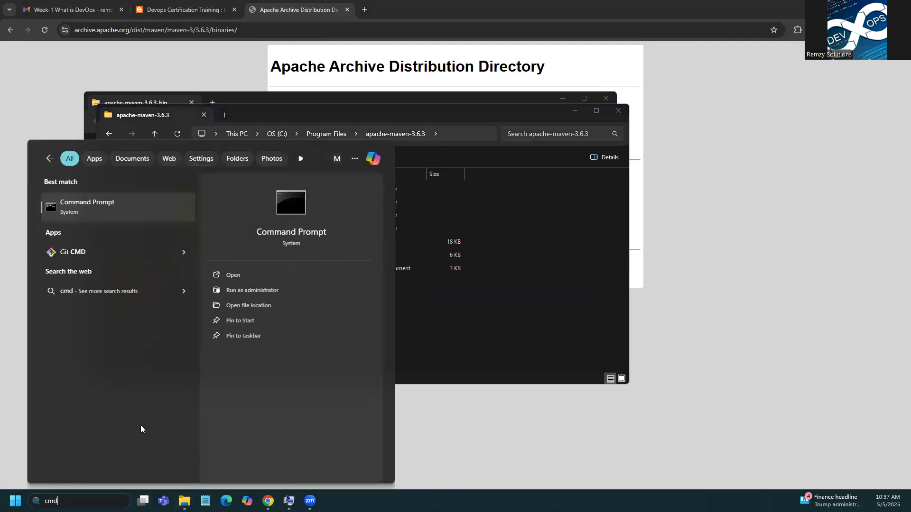
{"action": "left_click", "coordinate": [148, 207]}
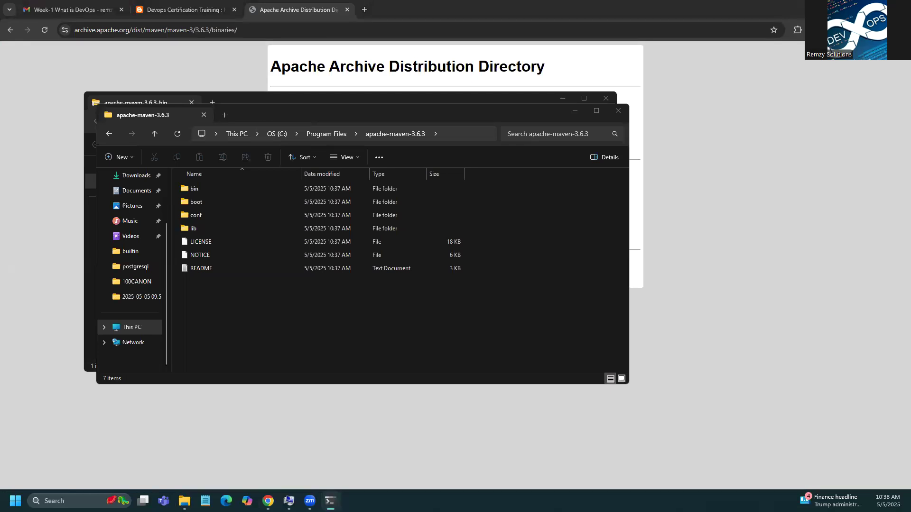
{"action": "type", "text": "m"}
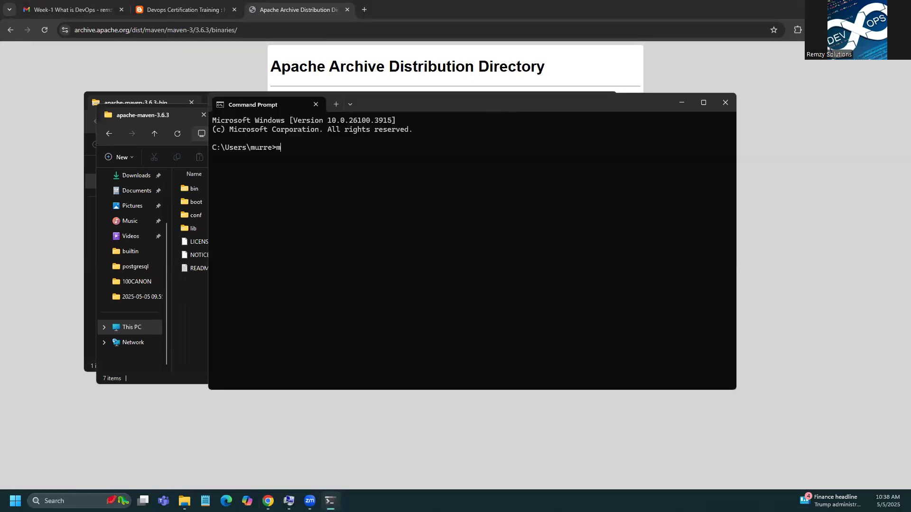
{"action": "type", "text": "vn -version"}
{"action": "key", "text": "Return"}
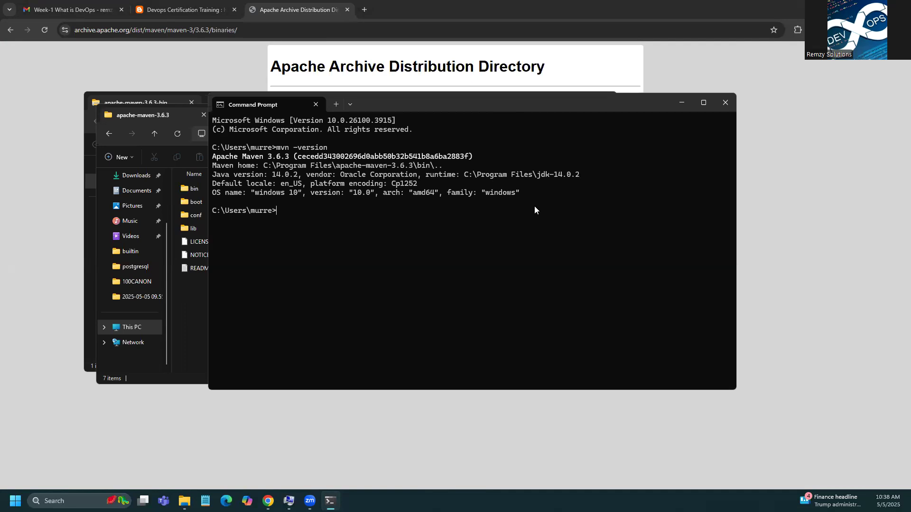
{"action": "left_click_drag", "start_coordinate": [531, 193], "coordinate": [214, 158]}
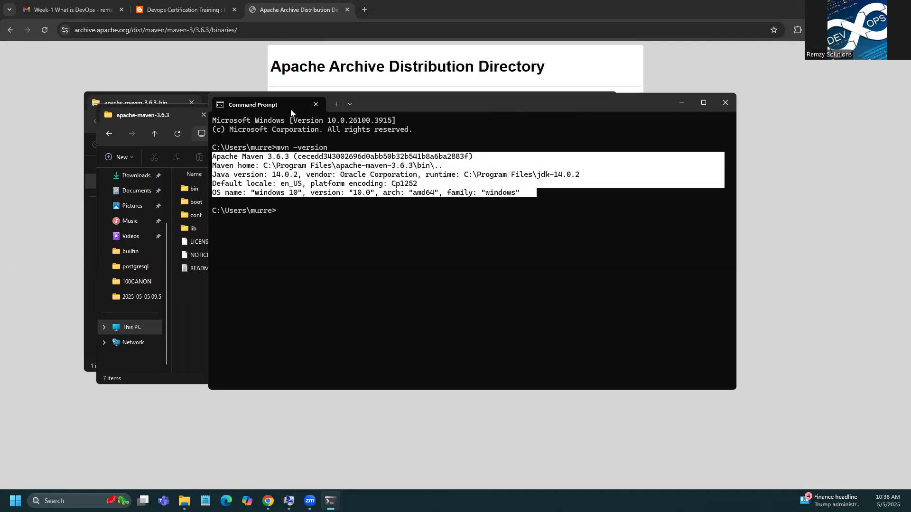
{"action": "left_click", "coordinate": [724, 102]}
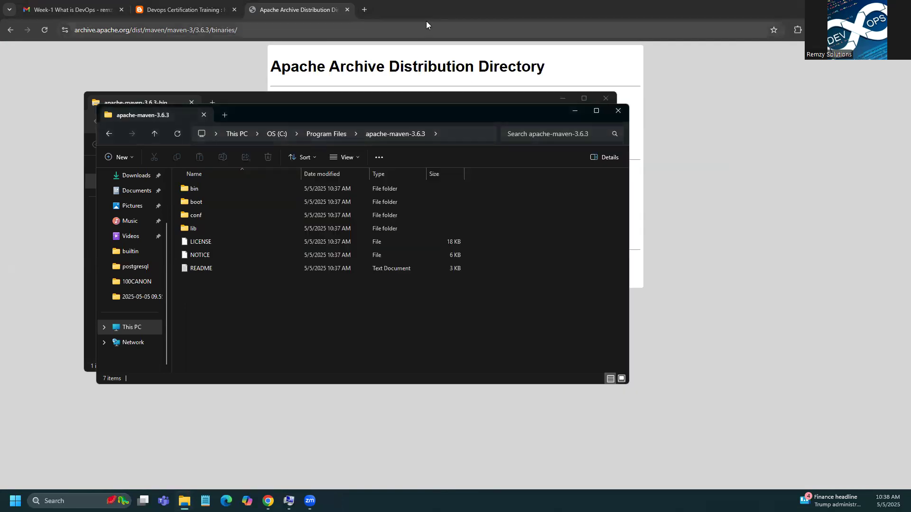
{"action": "left_click", "coordinate": [345, 9]}
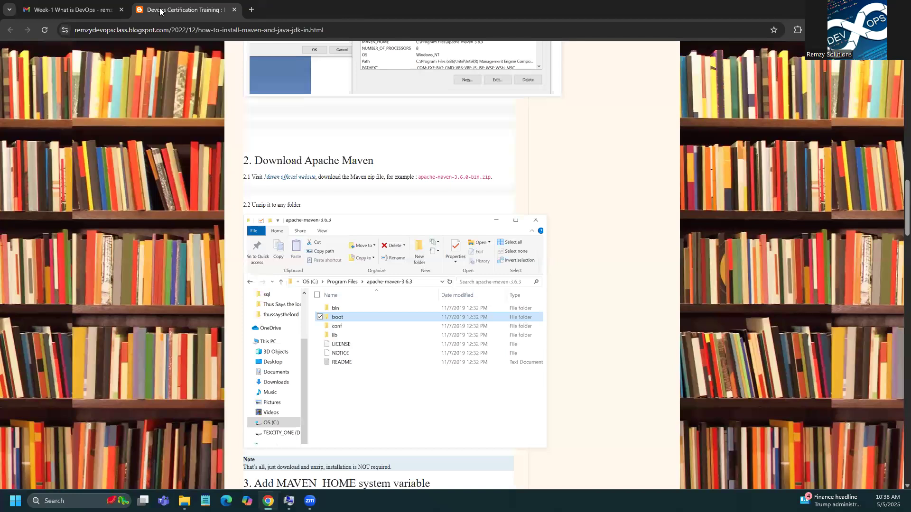
Step: Open the Lab 1 EC2 tutorial link from the Week-1 DevOps email
{"action": "left_click", "coordinate": [99, 10]}
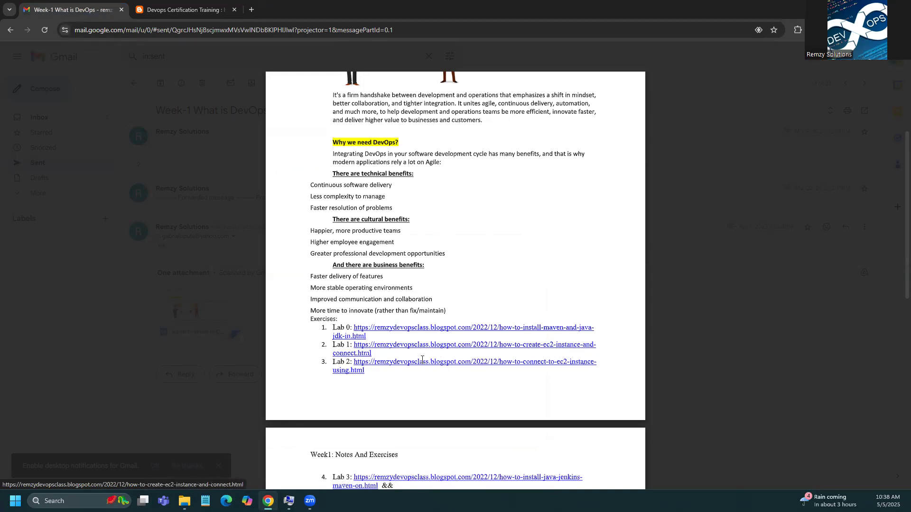
{"action": "left_click", "coordinate": [435, 349]}
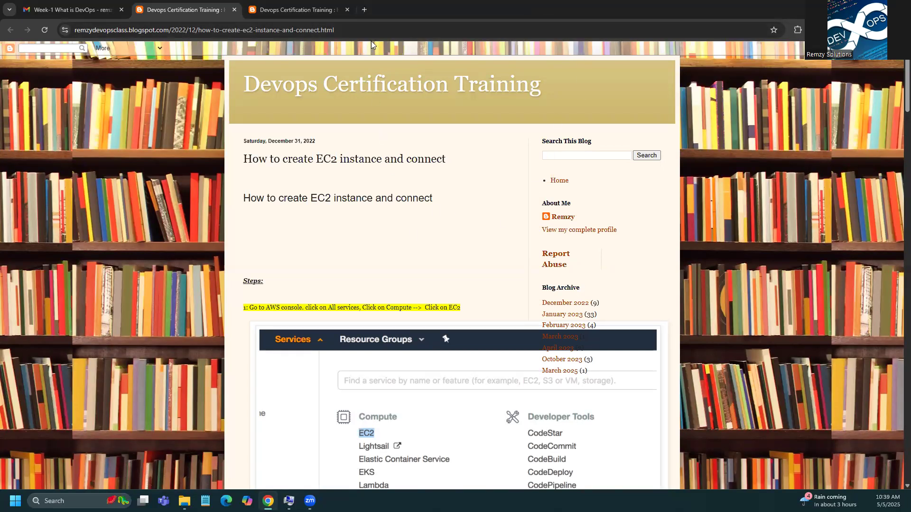
{"action": "left_click", "coordinate": [364, 10]}
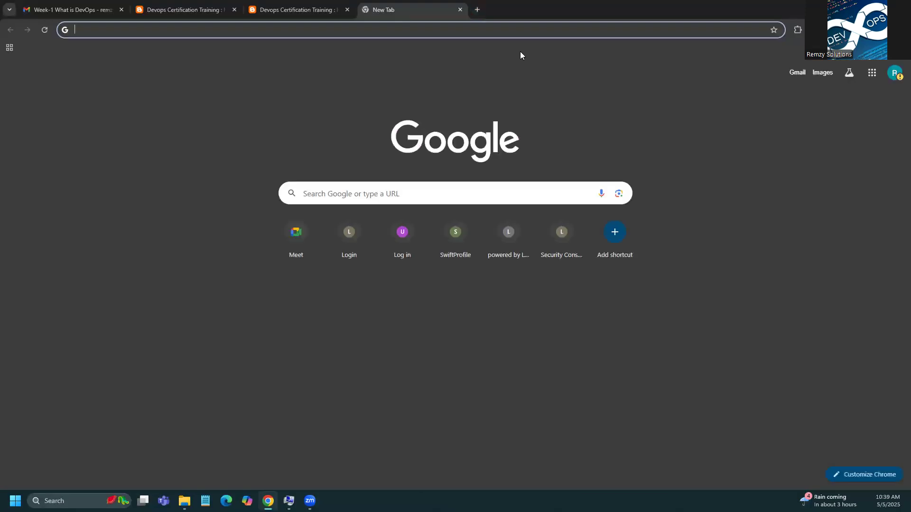
Step: Search the web for 'aws' and open the AWS Console sign-in result
{"action": "type", "text": "aws"}
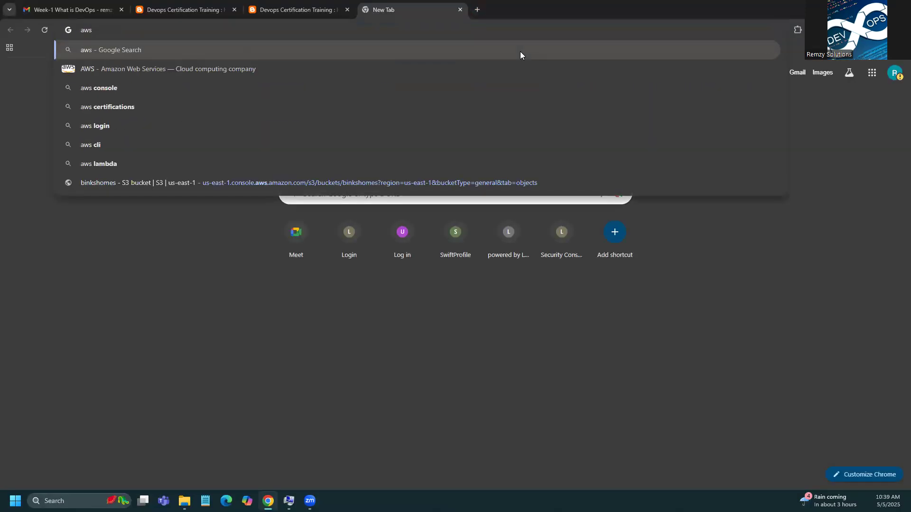
{"action": "left_click", "coordinate": [95, 91]}
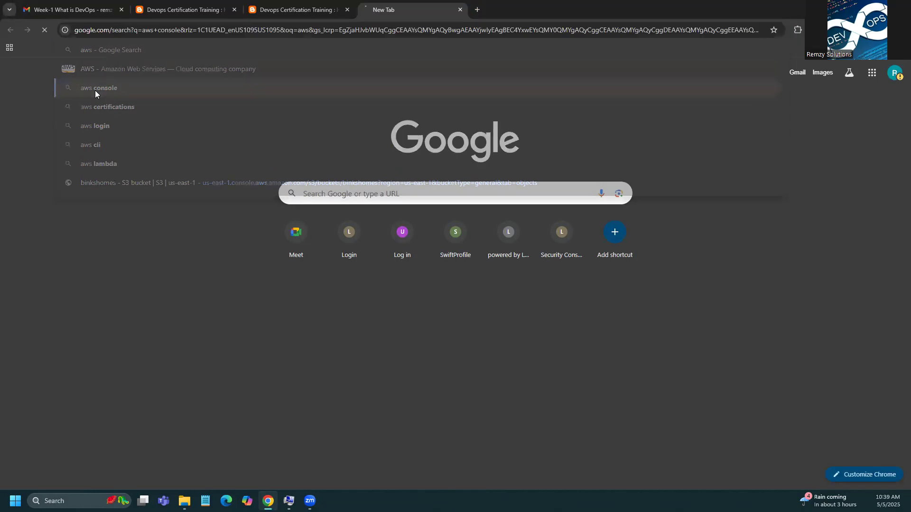
{"action": "left_click", "coordinate": [190, 161]}
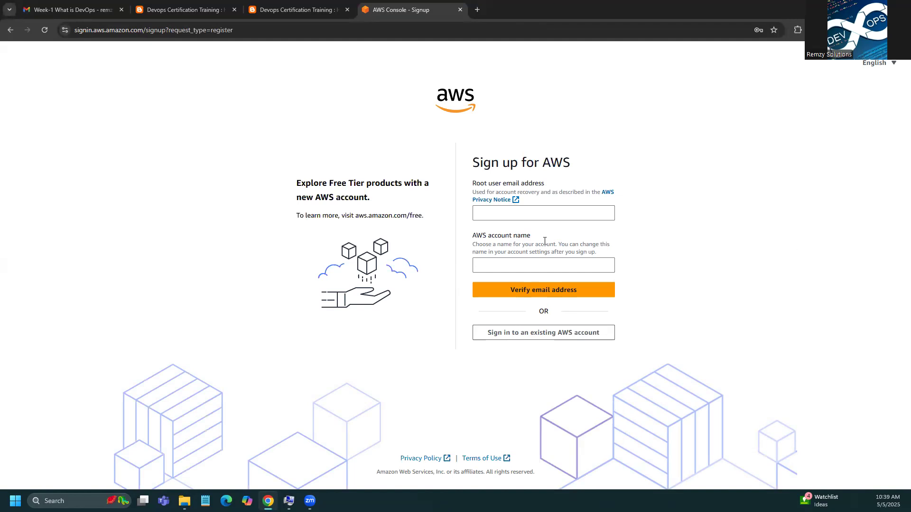
Step: Sign in as the root user, passing the security check and entering the emailed verification code
{"action": "left_click", "coordinate": [550, 333]}
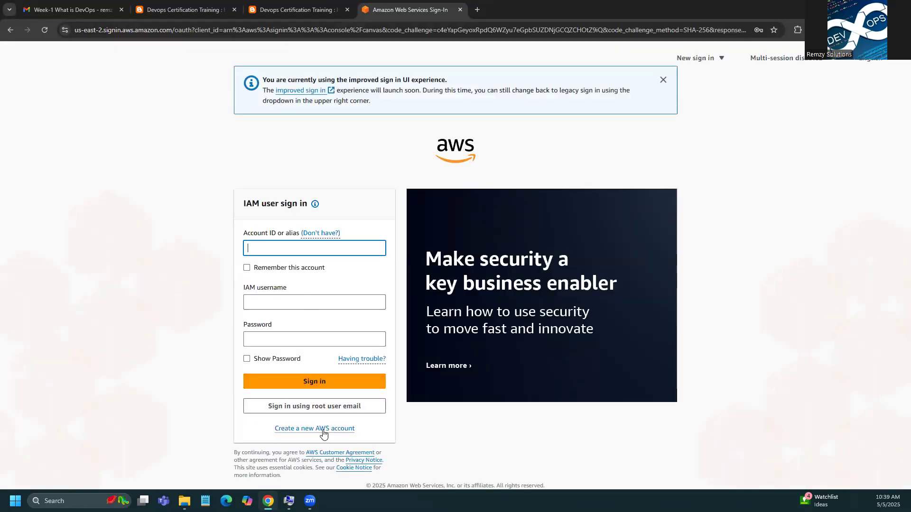
{"action": "left_click", "coordinate": [328, 406]}
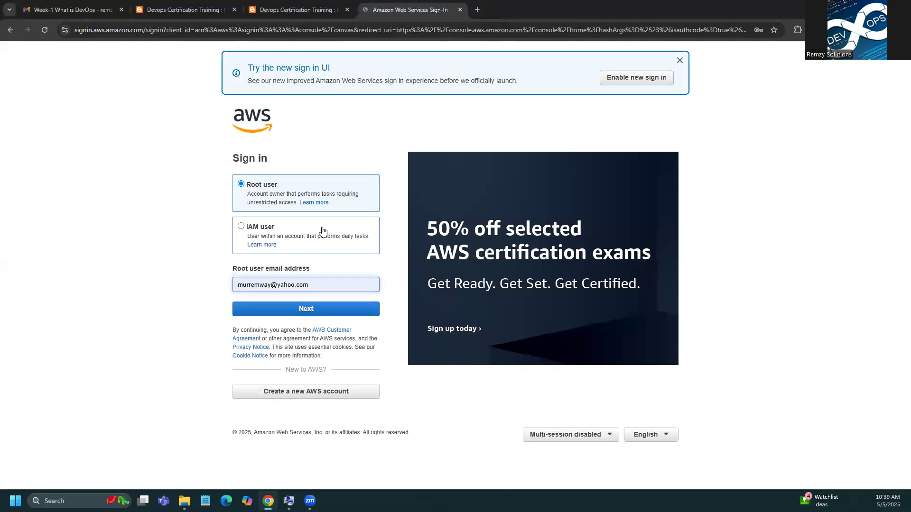
{"action": "left_click", "coordinate": [324, 313]}
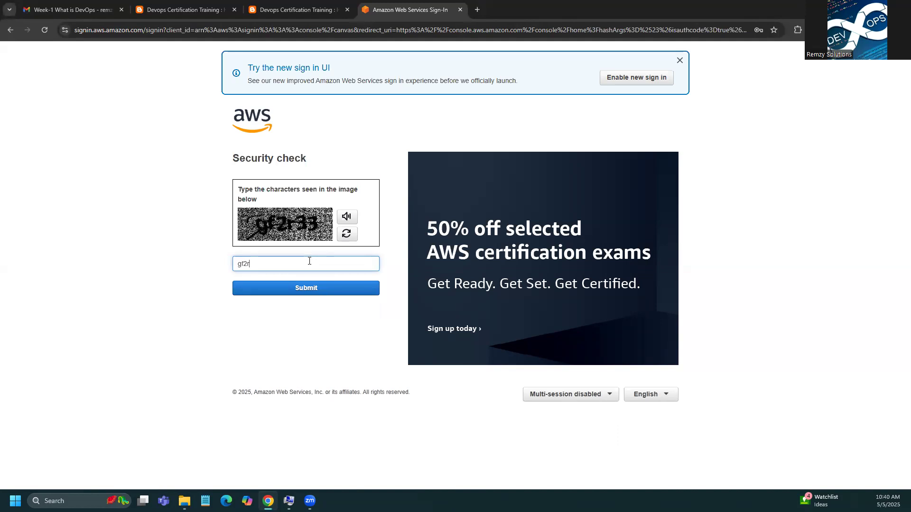
{"action": "left_click", "coordinate": [341, 288]}
{"action": "left_click", "coordinate": [319, 240]}
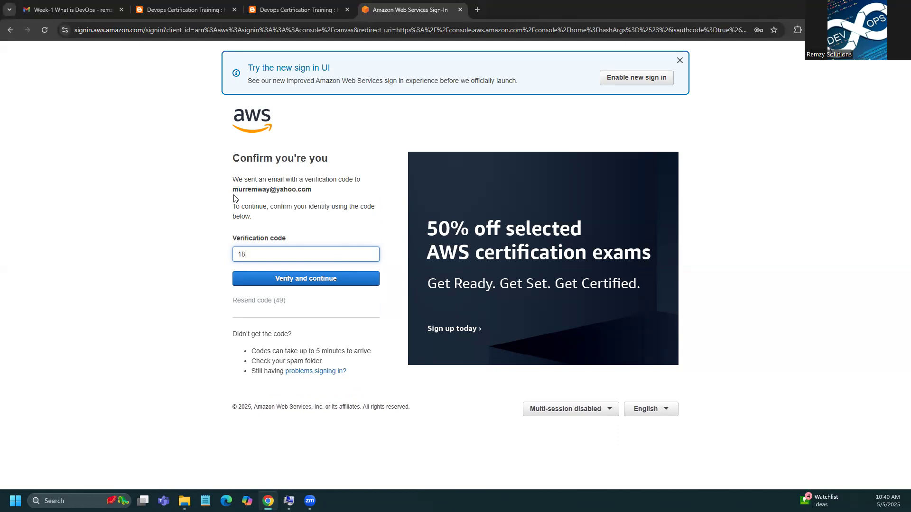
{"action": "left_click", "coordinate": [308, 277]}
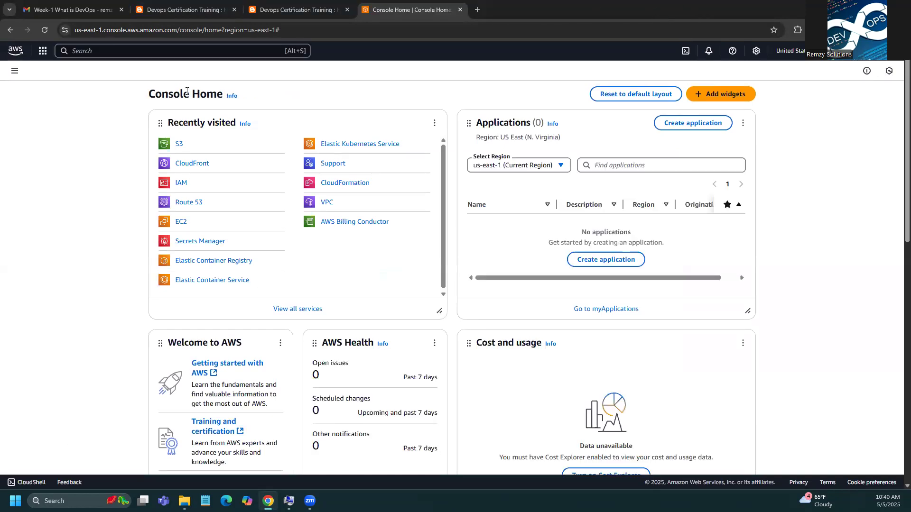
{"action": "left_click", "coordinate": [175, 5]}
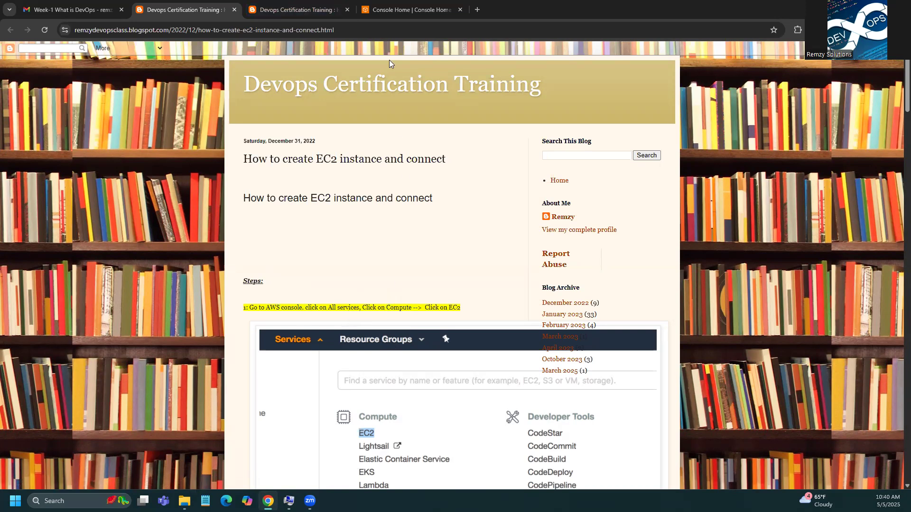
Step: From Console Home, search 'ec2' and open the EC2 dashboard for us-east-1
{"action": "left_click", "coordinate": [381, 12]}
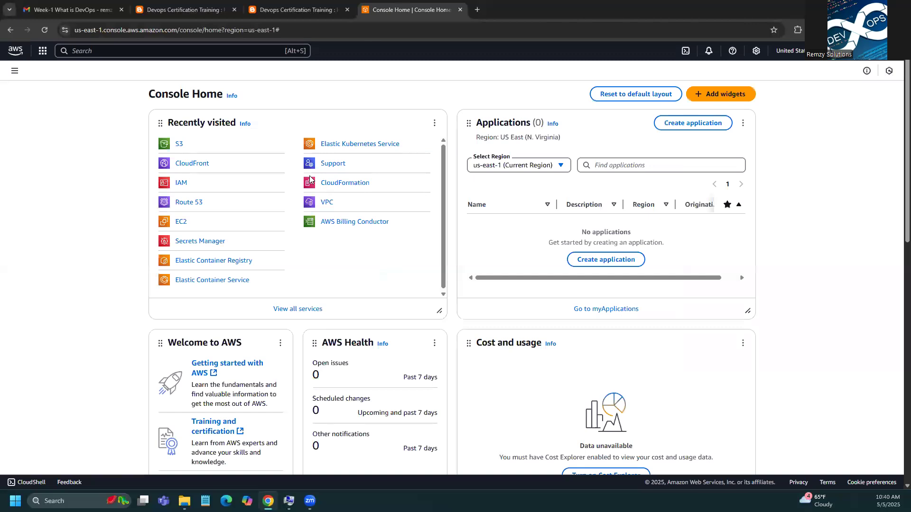
{"action": "left_click", "coordinate": [43, 51]}
{"action": "left_click", "coordinate": [122, 51]}
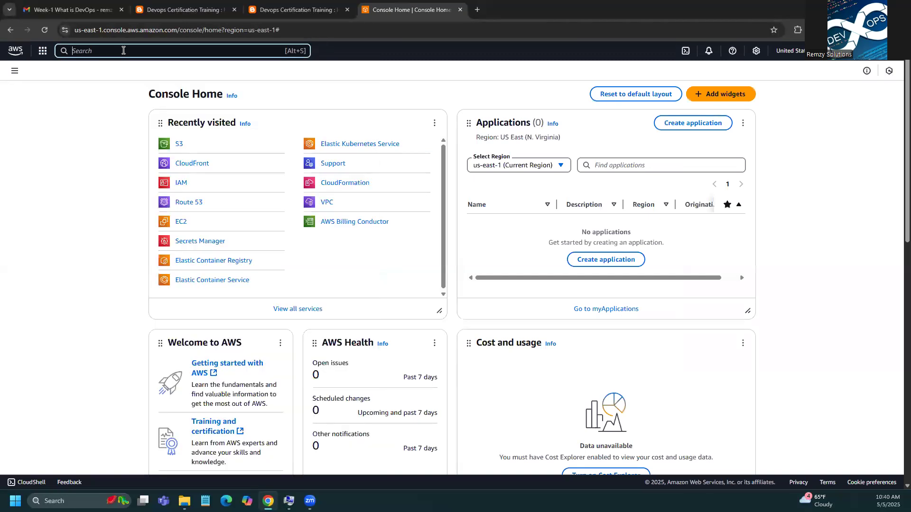
{"action": "type", "text": "ec2"}
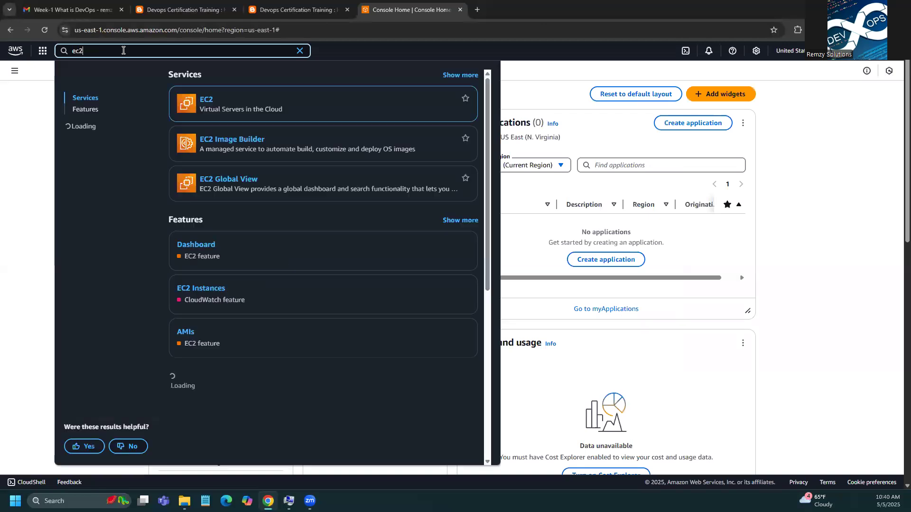
{"action": "left_click", "coordinate": [209, 103]}
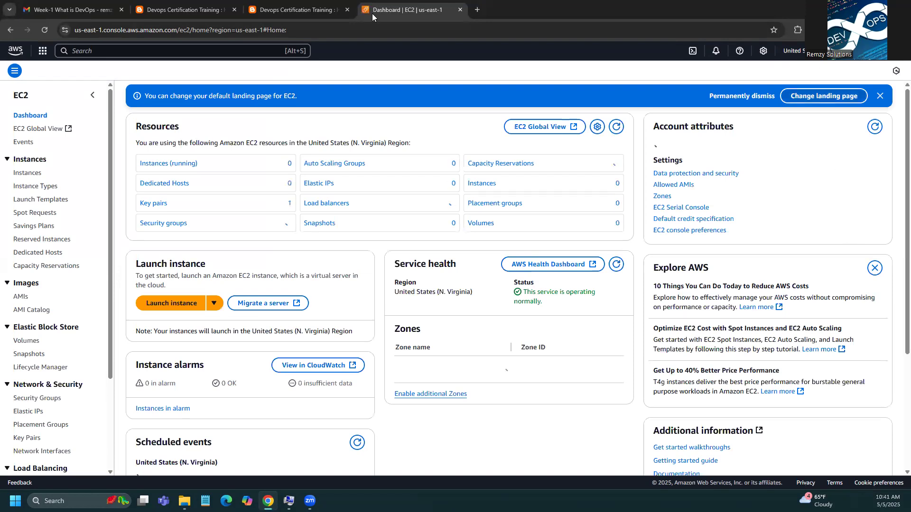
Step: Start a new instance launch and snap it left beside the EC2 tutorial blog on the right
{"action": "left_click", "coordinate": [163, 306]}
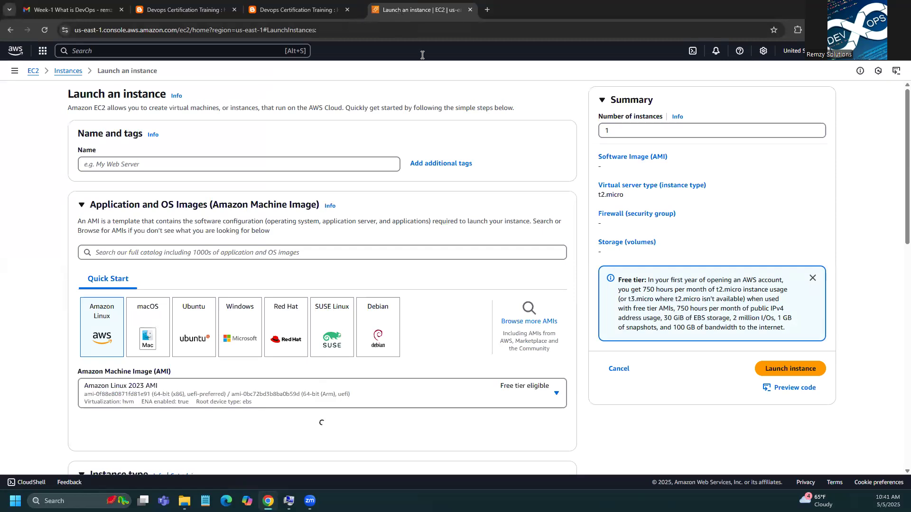
{"action": "left_click_drag", "start_coordinate": [427, 9], "coordinate": [493, 82]}
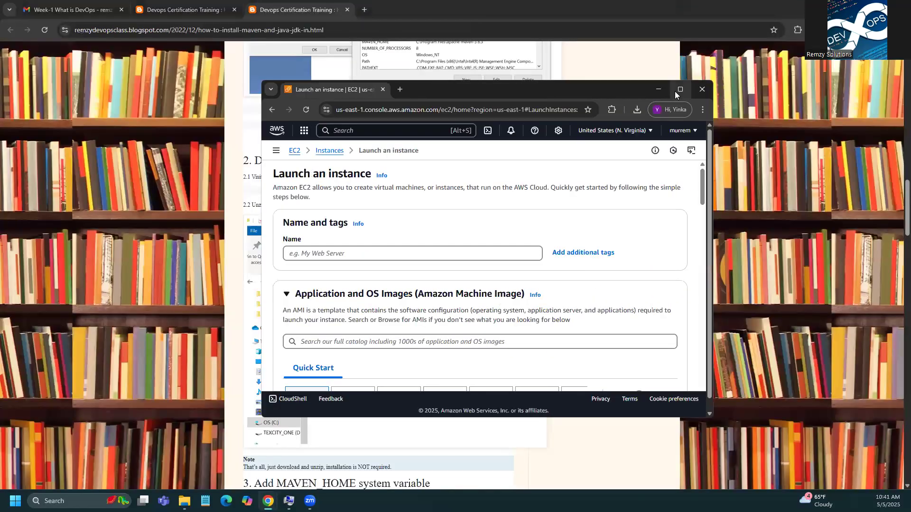
{"action": "mouse_move", "coordinate": [675, 92]}
{"action": "left_click", "coordinate": [628, 114]}
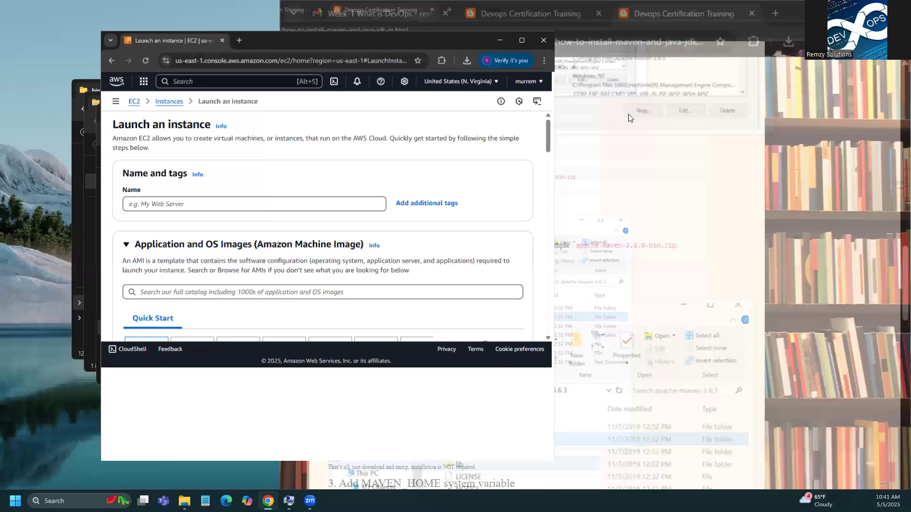
{"action": "left_click", "coordinate": [592, 114]}
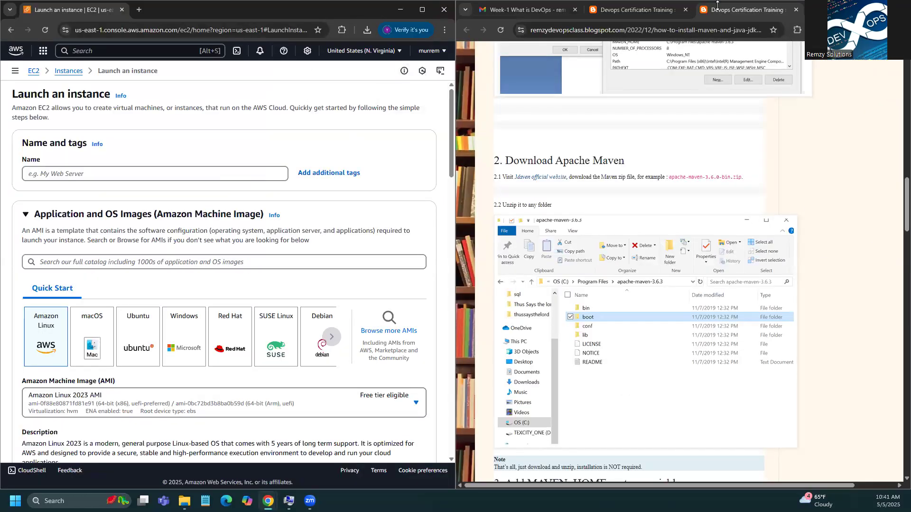
{"action": "left_click", "coordinate": [649, 8]}
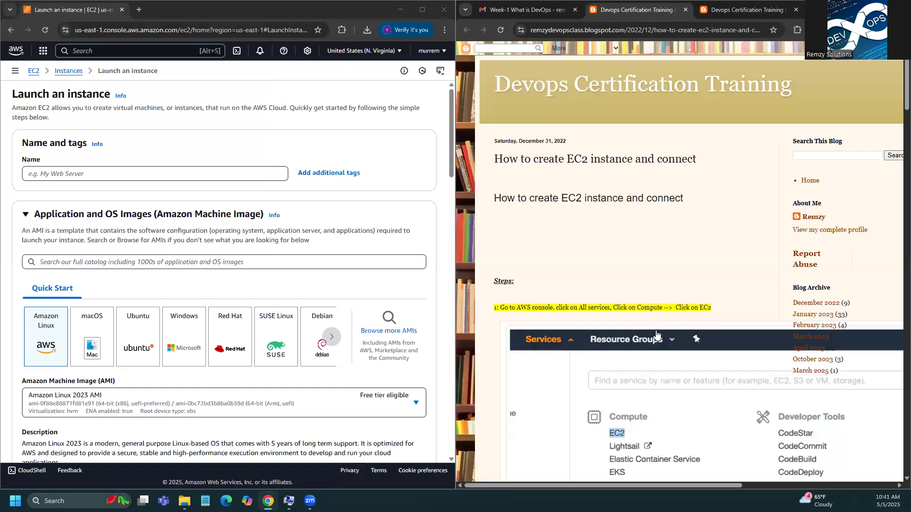
Step: Name the instance 'Jenkins' and select the Ubuntu Server 24.04 LTS free-tier AMI
{"action": "scroll", "coordinate": [655, 337], "scroll_direction": "down", "scroll_amount": 9}
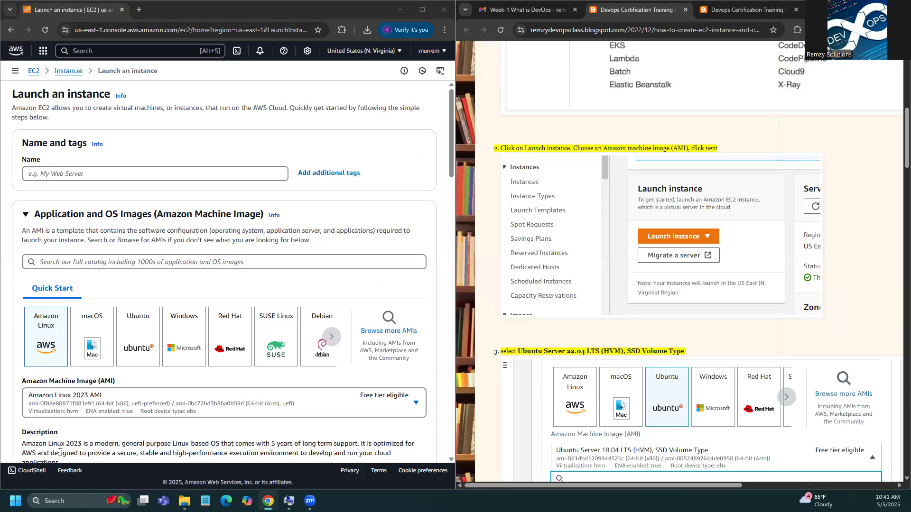
{"action": "left_click", "coordinate": [169, 176]}
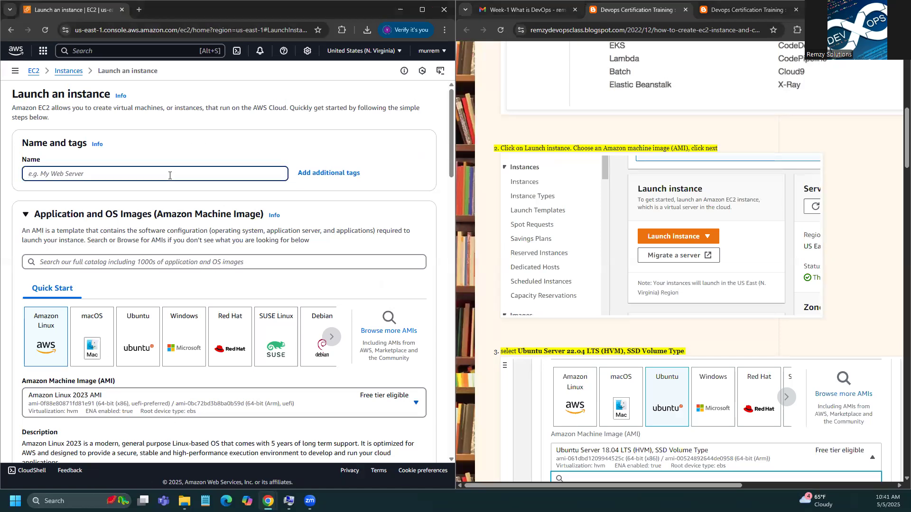
{"action": "type", "text": "E"}
{"action": "key", "text": "BackSpace"}
{"action": "key", "text": "BackSpace"}
{"action": "type", "text": "Je"}
{"action": "left_click", "coordinate": [134, 346]}
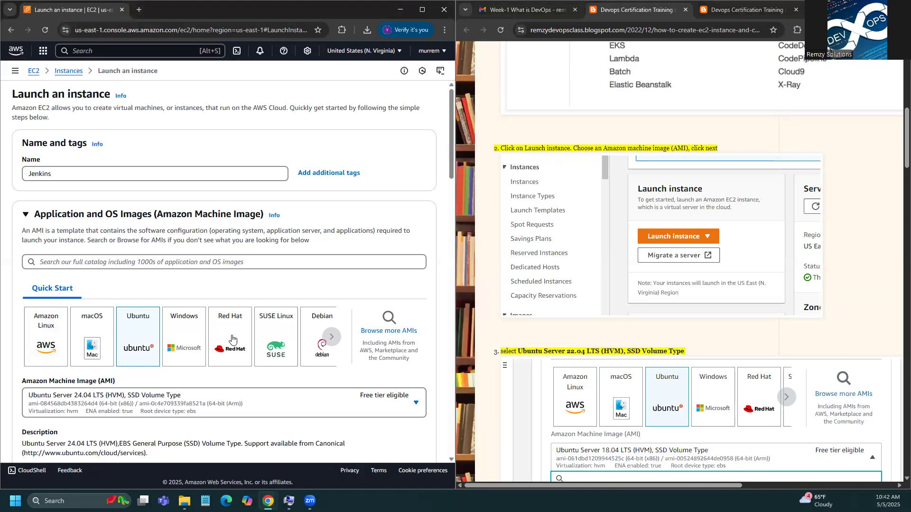
{"action": "left_click", "coordinate": [334, 338]}
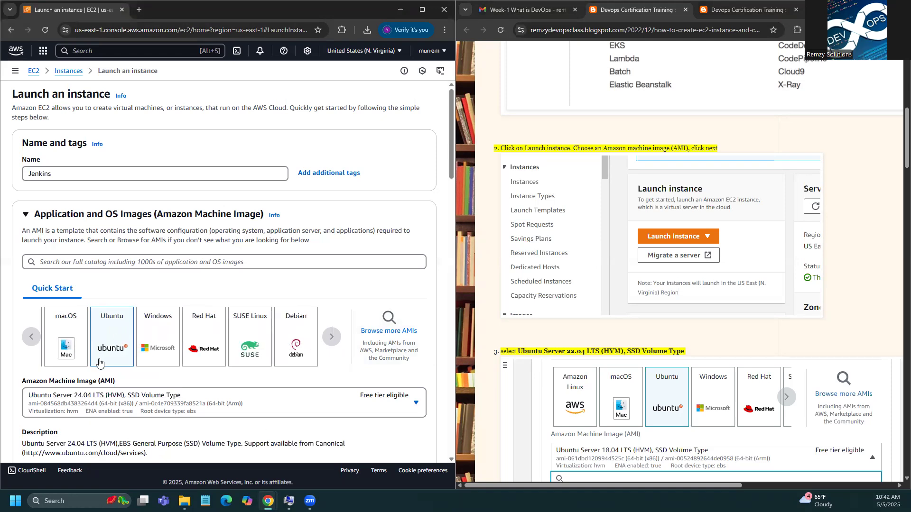
{"action": "left_click", "coordinate": [31, 339]}
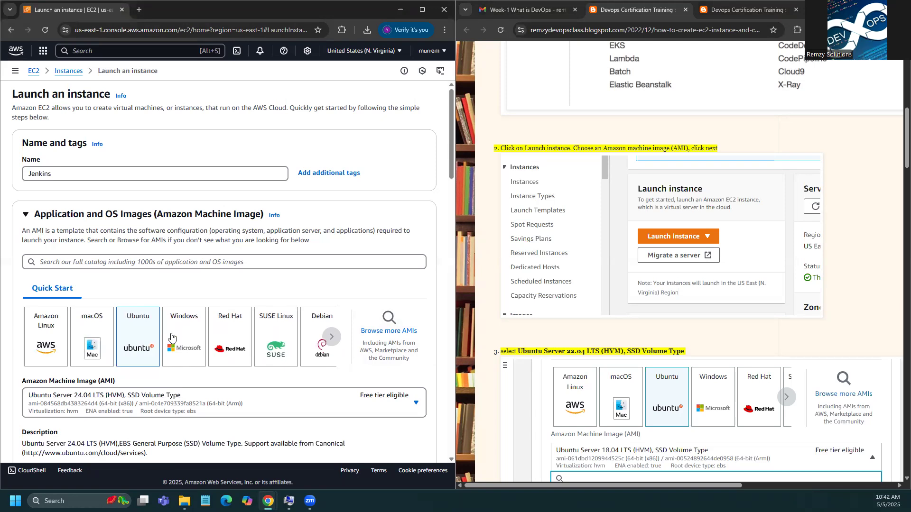
{"action": "scroll", "coordinate": [171, 338], "scroll_direction": "down", "scroll_amount": 2}
{"action": "scroll", "coordinate": [192, 356], "scroll_direction": "down", "scroll_amount": 1}
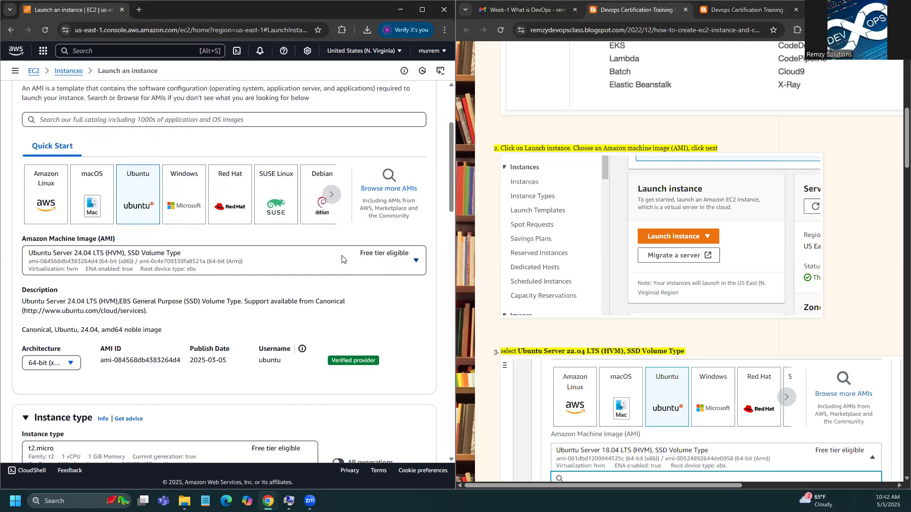
{"action": "scroll", "coordinate": [369, 309], "scroll_direction": "down", "scroll_amount": 2}
{"action": "scroll", "coordinate": [370, 310], "scroll_direction": "down", "scroll_amount": 2}
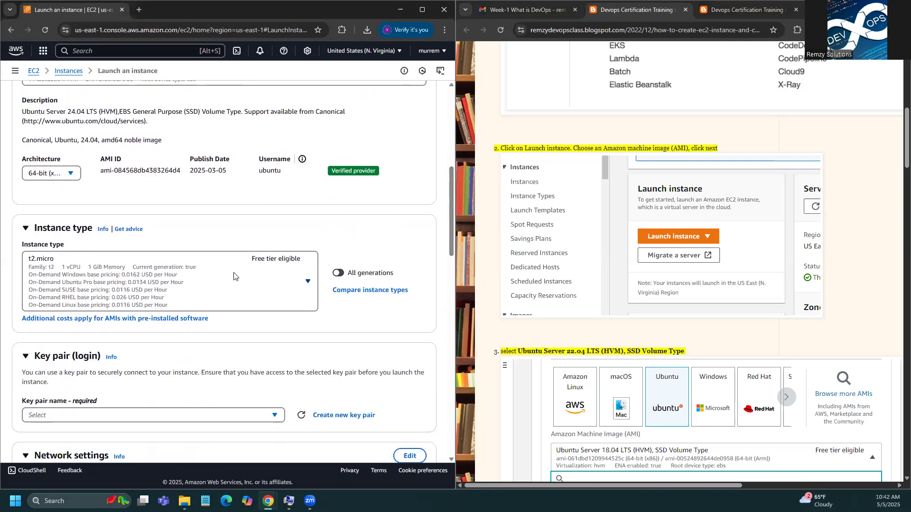
{"action": "left_click", "coordinate": [308, 284]}
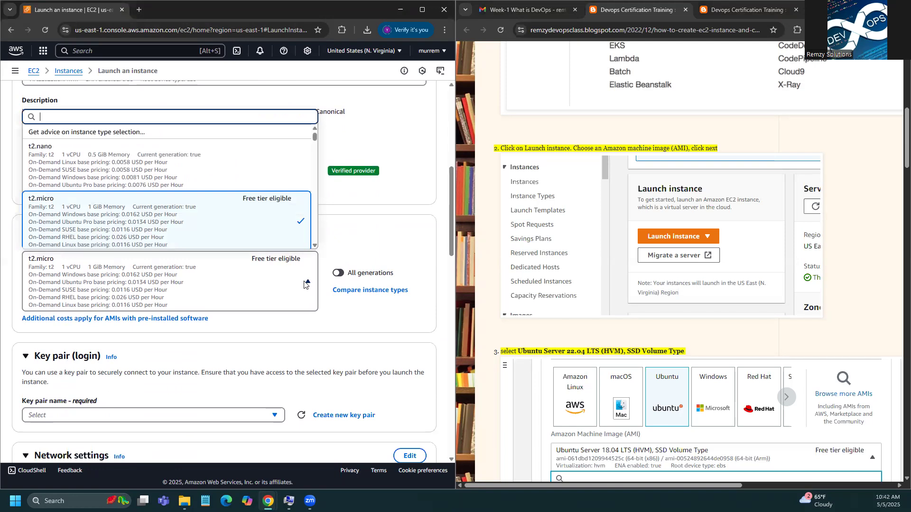
{"action": "left_click", "coordinate": [178, 278]}
{"action": "scroll", "coordinate": [199, 339], "scroll_direction": "down", "scroll_amount": 2}
{"action": "left_click", "coordinate": [202, 323]}
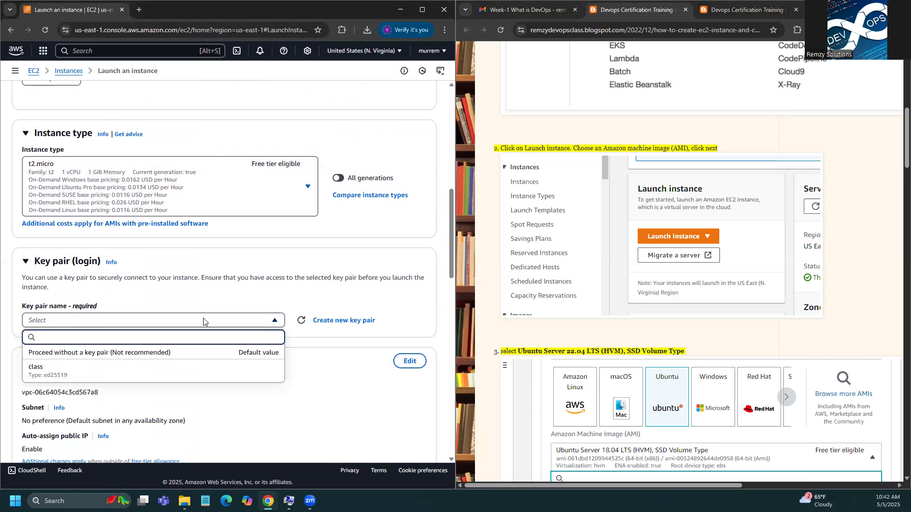
{"action": "left_click", "coordinate": [334, 295]}
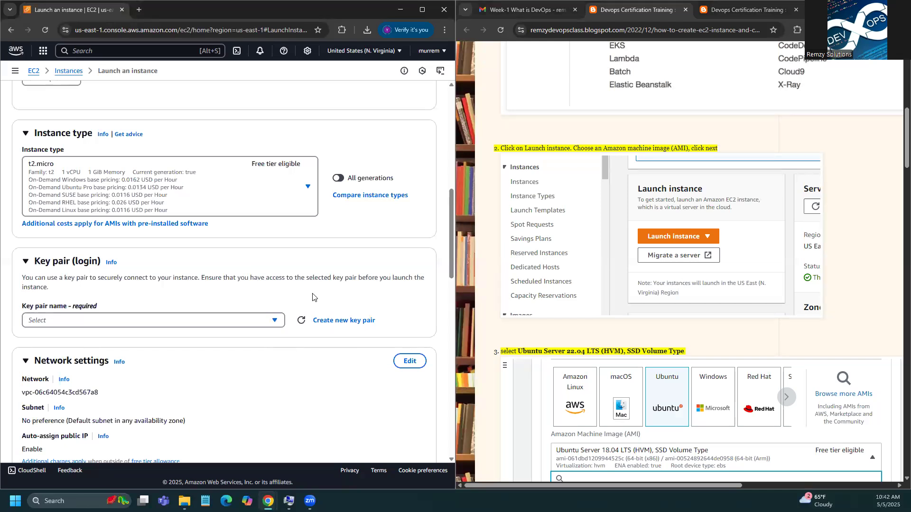
{"action": "scroll", "coordinate": [289, 267], "scroll_direction": "down", "scroll_amount": 1}
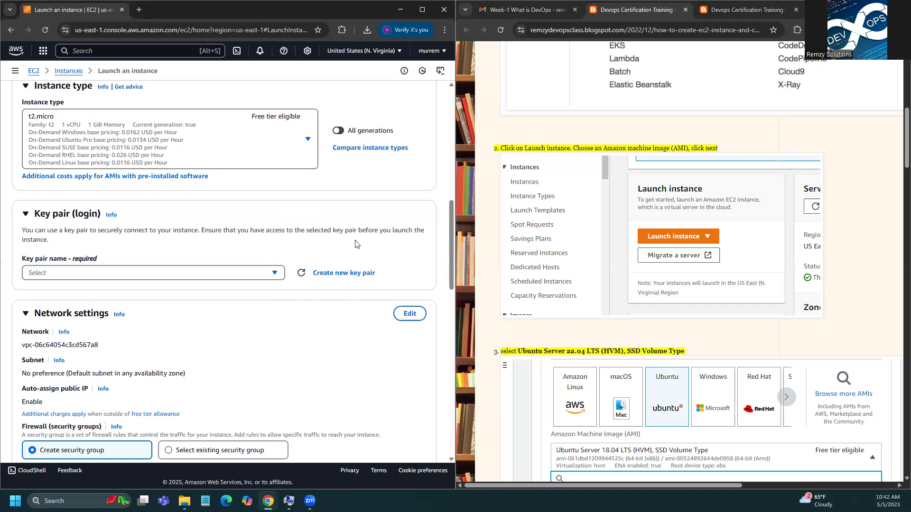
{"action": "left_click", "coordinate": [344, 274]}
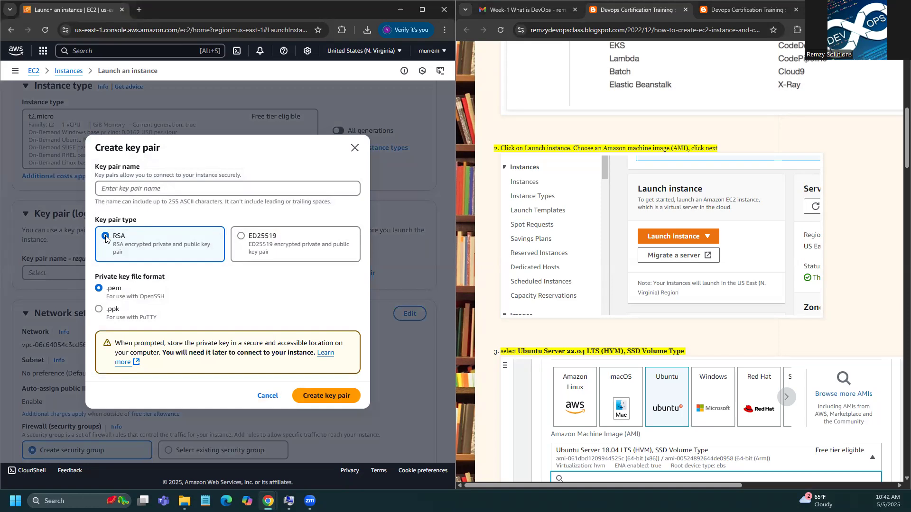
Step: Create an ED25519 key pair named remzy and download its remzy.pem file
{"action": "left_click", "coordinate": [260, 245]}
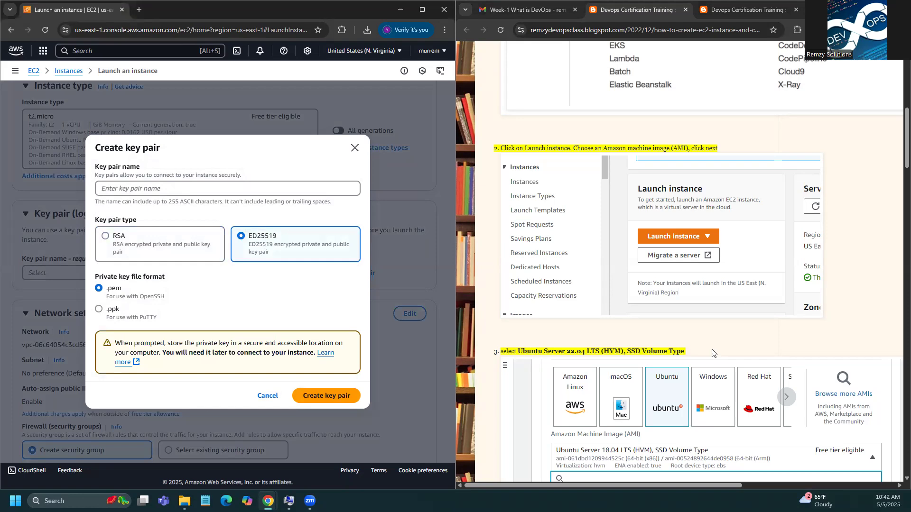
{"action": "scroll", "coordinate": [716, 344], "scroll_direction": "down", "scroll_amount": 5}
{"action": "scroll", "coordinate": [723, 351], "scroll_direction": "down", "scroll_amount": 10}
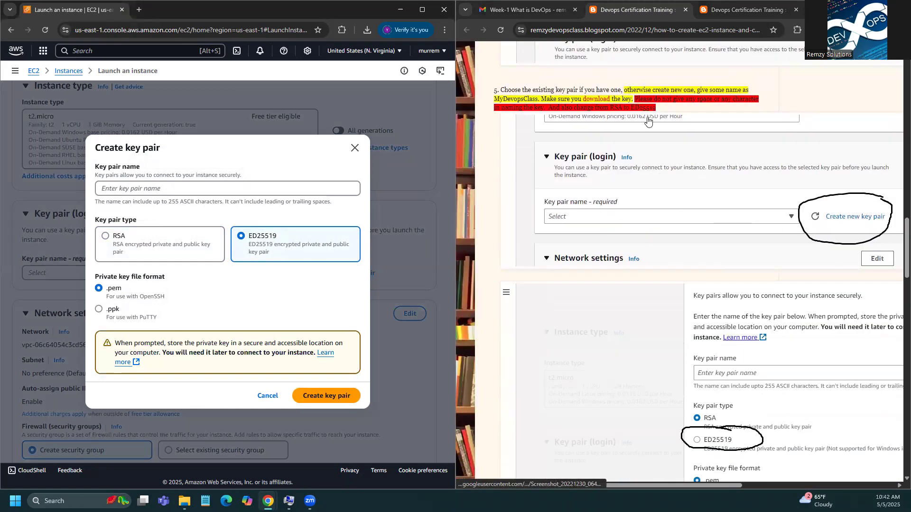
{"action": "scroll", "coordinate": [675, 204], "scroll_direction": "down", "scroll_amount": 4}
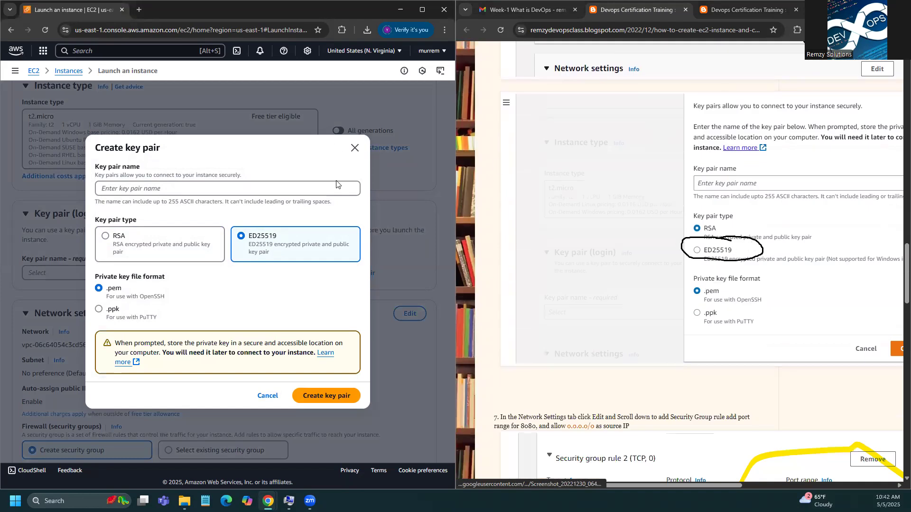
{"action": "left_click", "coordinate": [263, 184]}
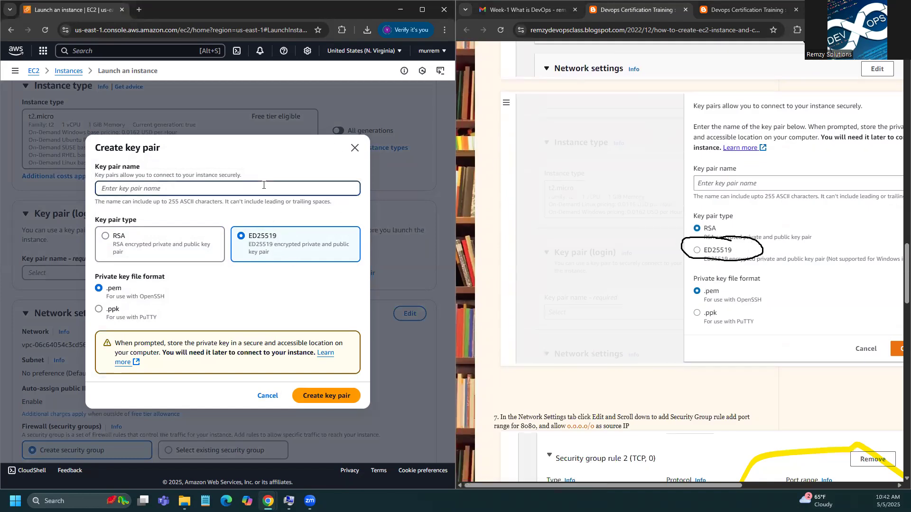
{"action": "type", "text": "V"}
{"action": "key", "text": "BackSpace"}
{"action": "type", "text": "te"}
{"action": "key", "text": "BackSpace"}
{"action": "key", "text": "BackSpace"}
{"action": "key", "text": "BackSpace"}
{"action": "type", "text": "re"}
{"action": "left_click", "coordinate": [345, 401]}
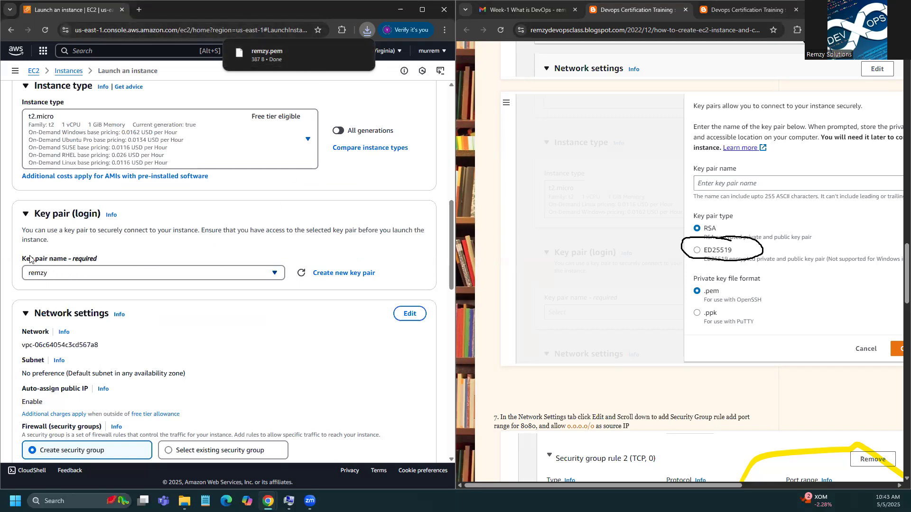
Step: Edit the network settings for launch-wizard-12 and add a second inbound security group rule
{"action": "scroll", "coordinate": [137, 300], "scroll_direction": "down", "scroll_amount": 4}
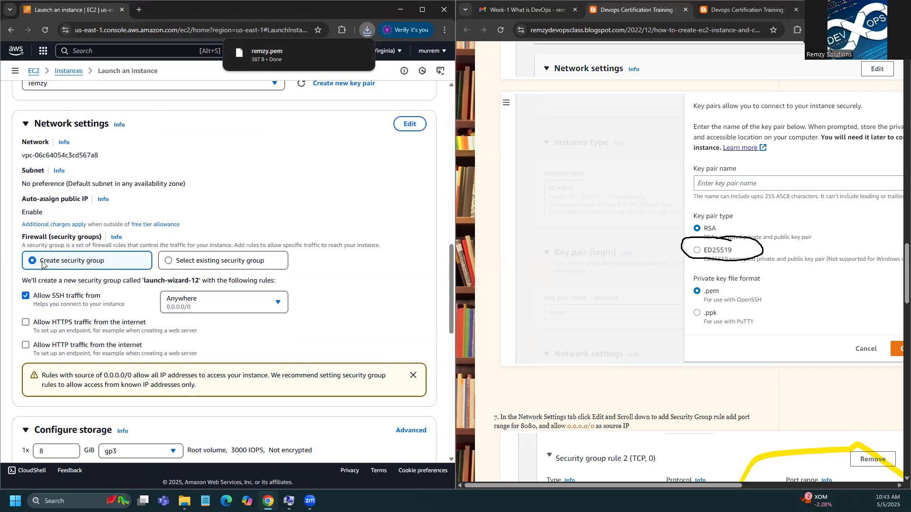
{"action": "left_click", "coordinate": [410, 126]}
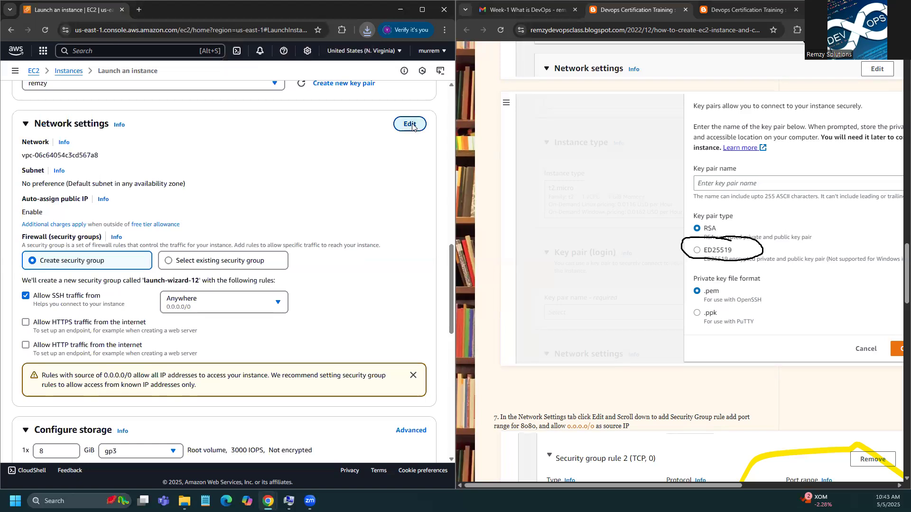
{"action": "scroll", "coordinate": [345, 257], "scroll_direction": "down", "scroll_amount": 2}
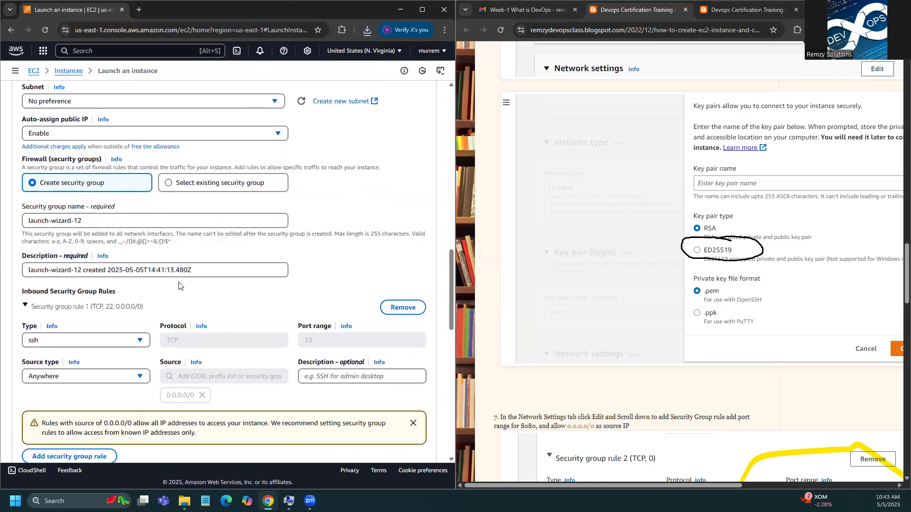
{"action": "scroll", "coordinate": [182, 287], "scroll_direction": "down", "scroll_amount": 2}
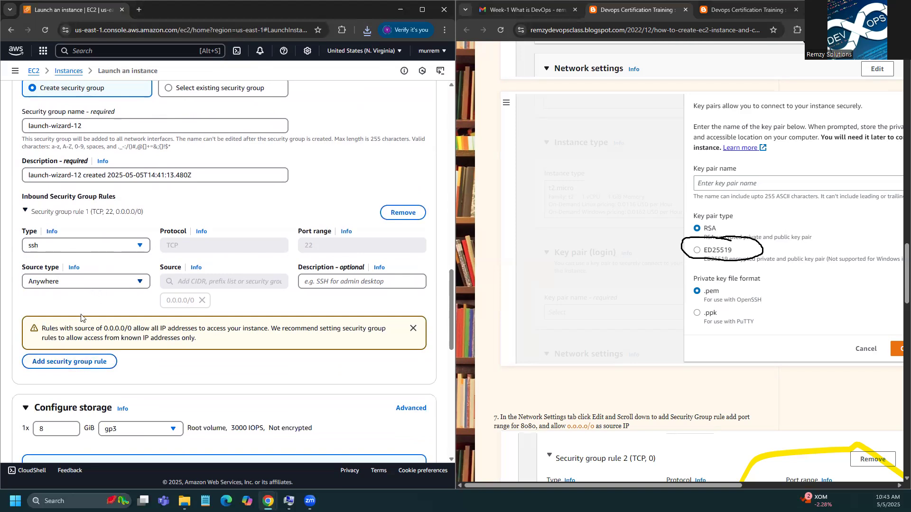
{"action": "left_click", "coordinate": [75, 364]}
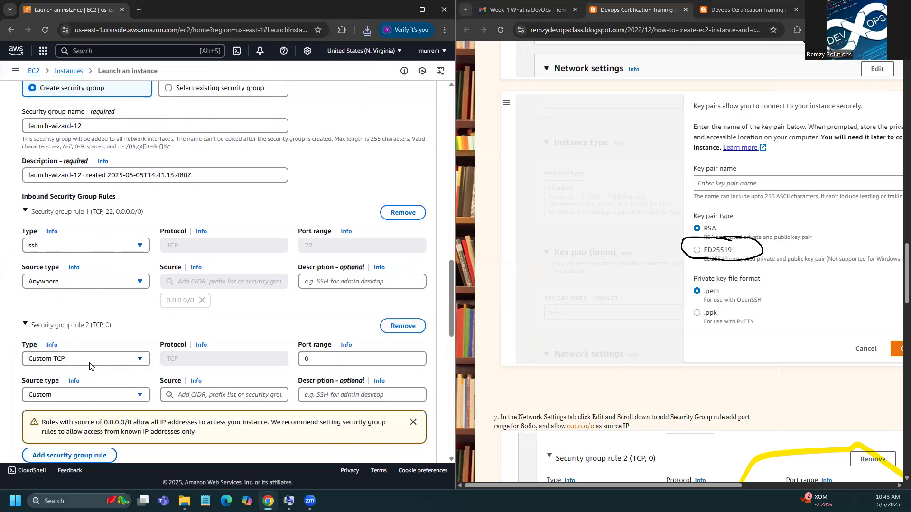
Step: Set the second inbound rule to Custom TCP port 8080 from source 0.0.0.0/0
{"action": "double_click", "coordinate": [320, 362]}
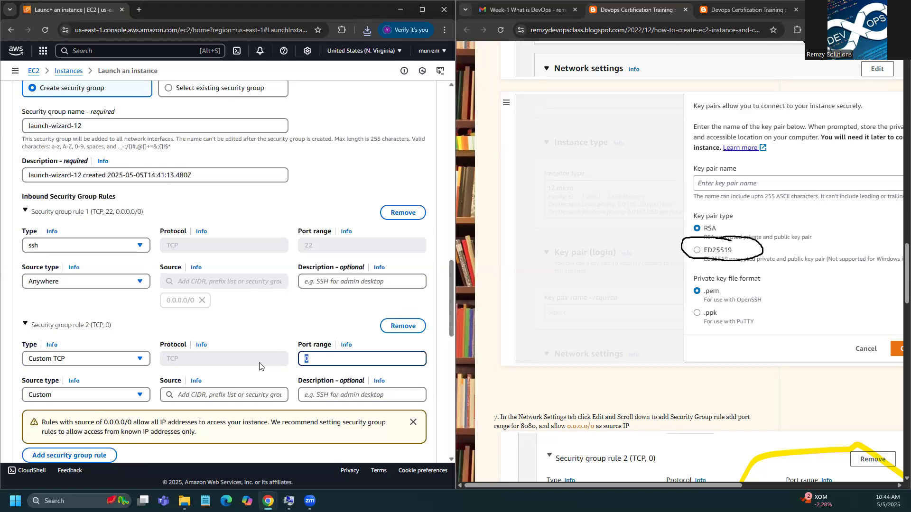
{"action": "type", "text": "8080"}
{"action": "left_click", "coordinate": [211, 394]}
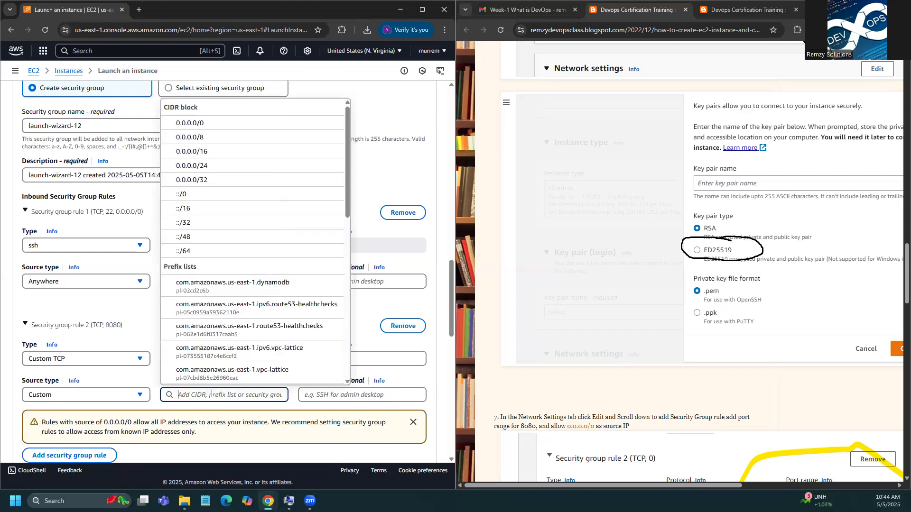
{"action": "left_click", "coordinate": [223, 124]}
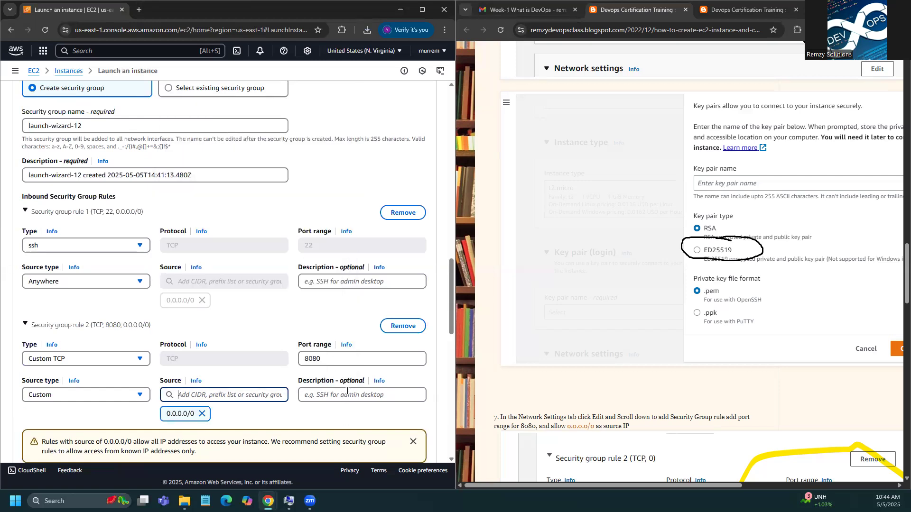
Step: Scroll down to storage and select the 8 GiB root volume size field
{"action": "scroll", "coordinate": [347, 391], "scroll_direction": "down", "scroll_amount": 4}
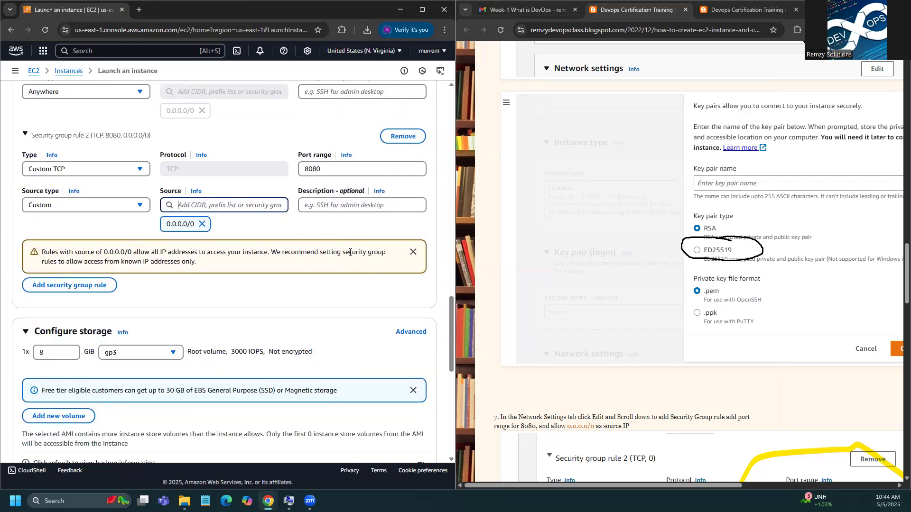
{"action": "scroll", "coordinate": [349, 253], "scroll_direction": "down", "scroll_amount": 1}
{"action": "scroll", "coordinate": [819, 309], "scroll_direction": "down", "scroll_amount": 8}
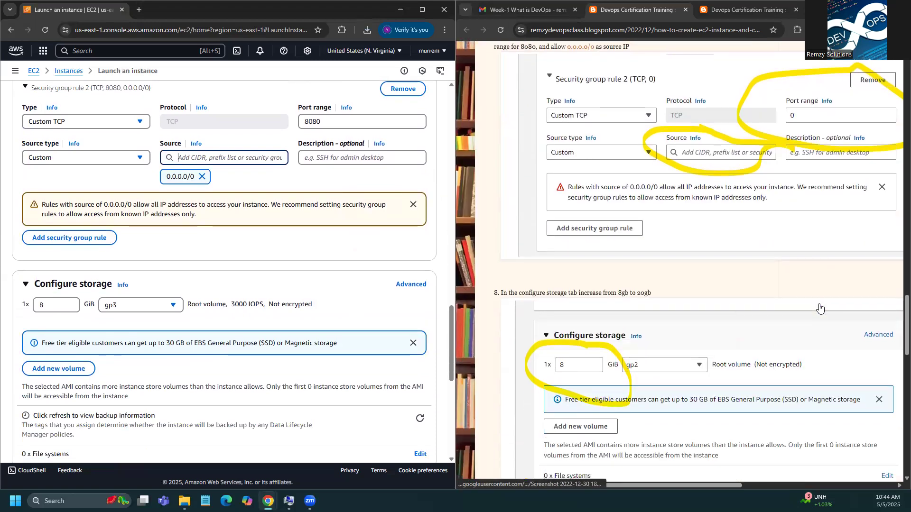
{"action": "scroll", "coordinate": [819, 309], "scroll_direction": "down", "scroll_amount": 2}
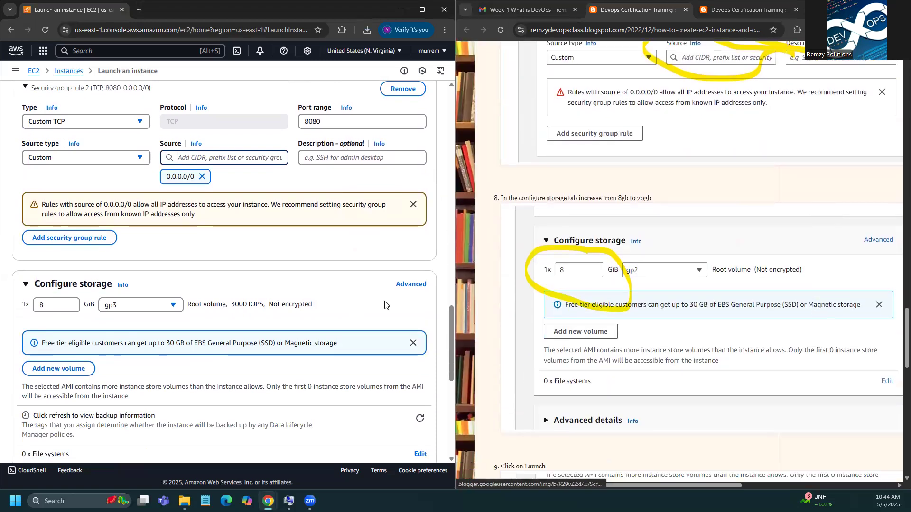
{"action": "left_click", "coordinate": [58, 303]}
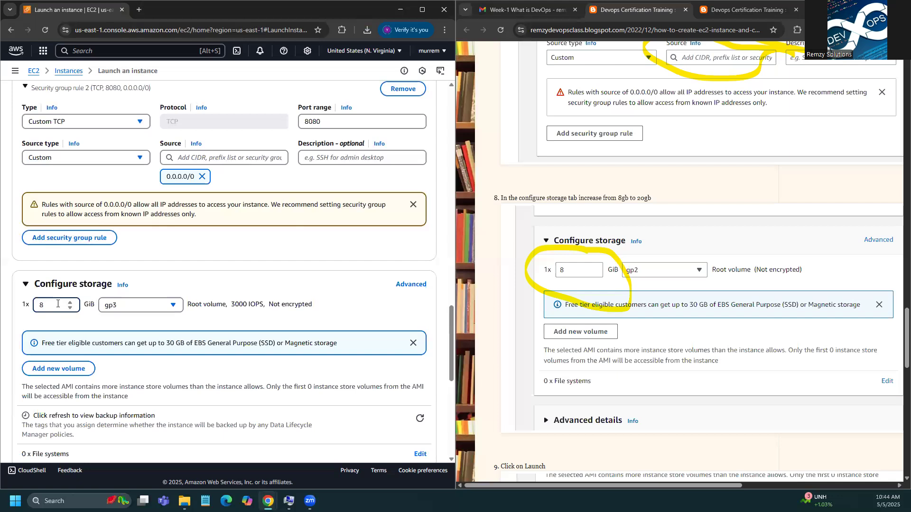
Step: Change the gp3 root volume from 8 to 20 GiB and confirm it in the Summary panel
{"action": "key", "text": "BackSpace"}
{"action": "scroll", "coordinate": [223, 389], "scroll_direction": "down", "scroll_amount": 3}
{"action": "scroll", "coordinate": [232, 351], "scroll_direction": "down", "scroll_amount": 2}
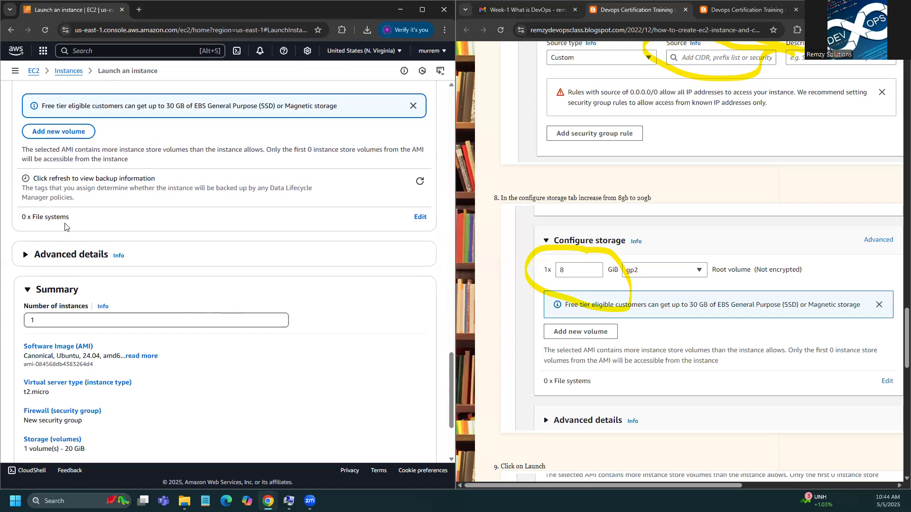
{"action": "scroll", "coordinate": [105, 270], "scroll_direction": "down", "scroll_amount": 3}
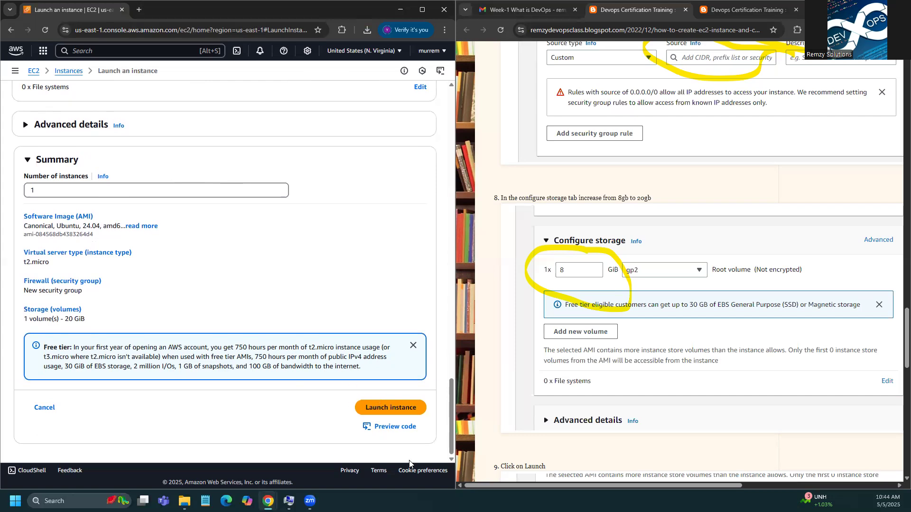
{"action": "scroll", "coordinate": [349, 358], "scroll_direction": "up", "scroll_amount": 20}
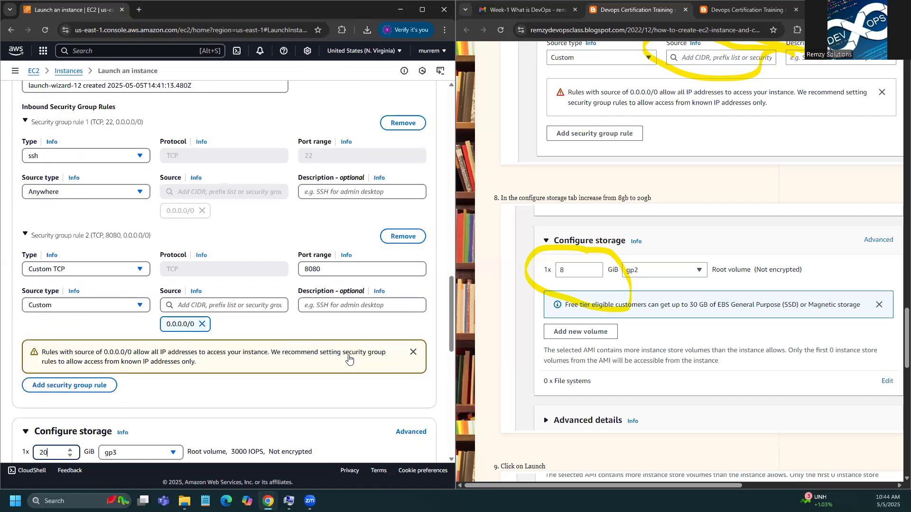
{"action": "scroll", "coordinate": [349, 357], "scroll_direction": "up", "scroll_amount": 10}
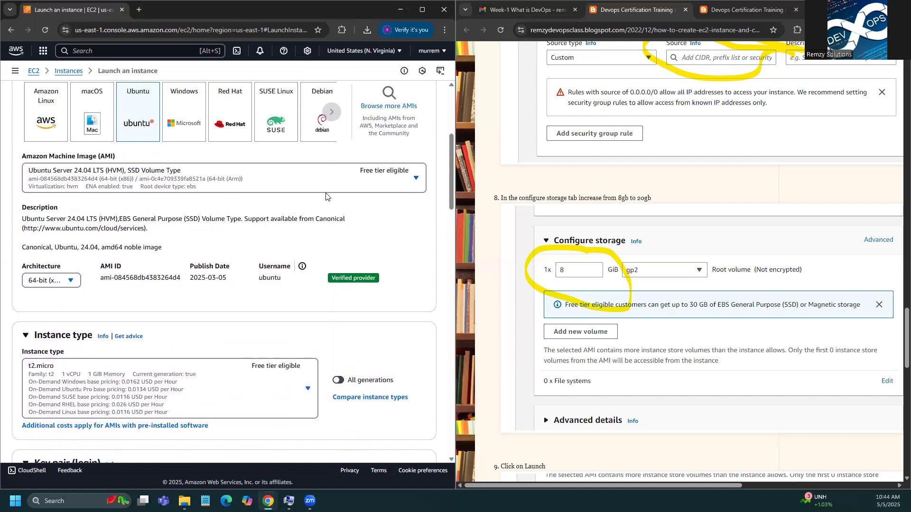
{"action": "scroll", "coordinate": [267, 336], "scroll_direction": "down", "scroll_amount": 5}
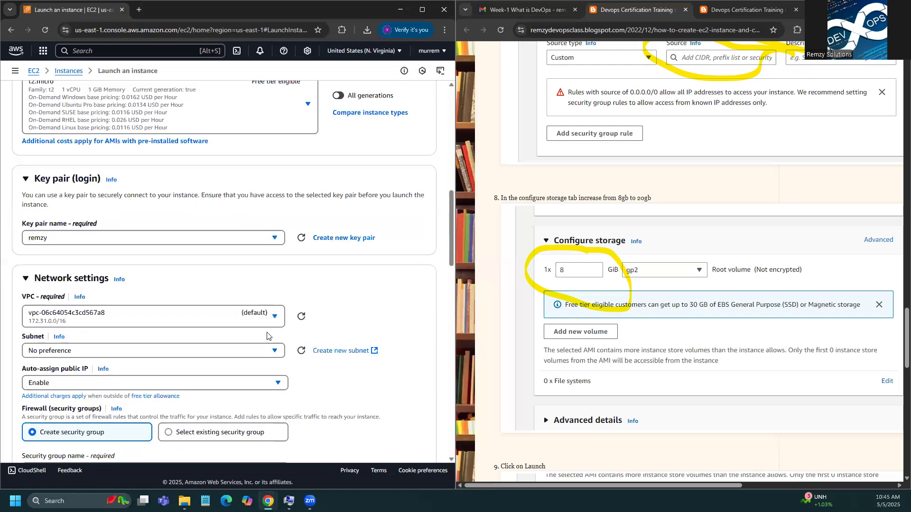
{"action": "scroll", "coordinate": [271, 330], "scroll_direction": "down", "scroll_amount": 15}
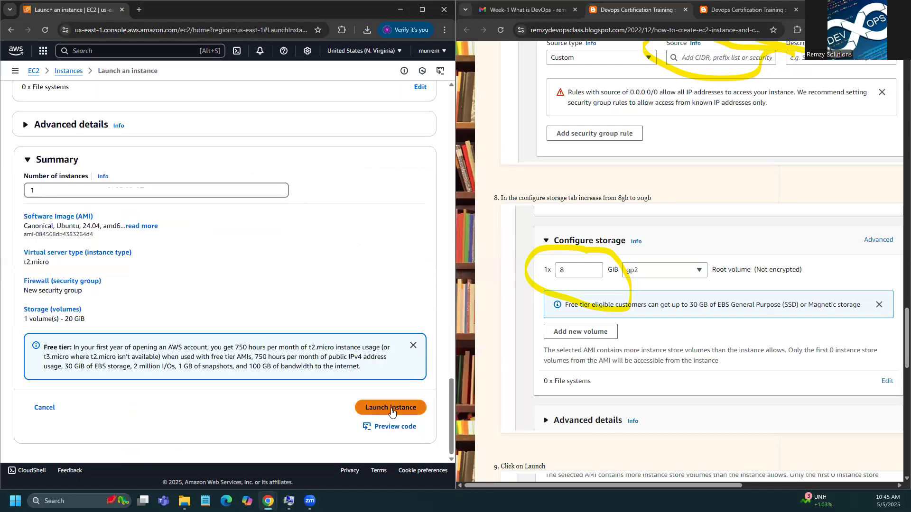
Step: Launch the Jenkins instance and open its ID from the success banner in the Instances list
{"action": "left_click", "coordinate": [393, 409]}
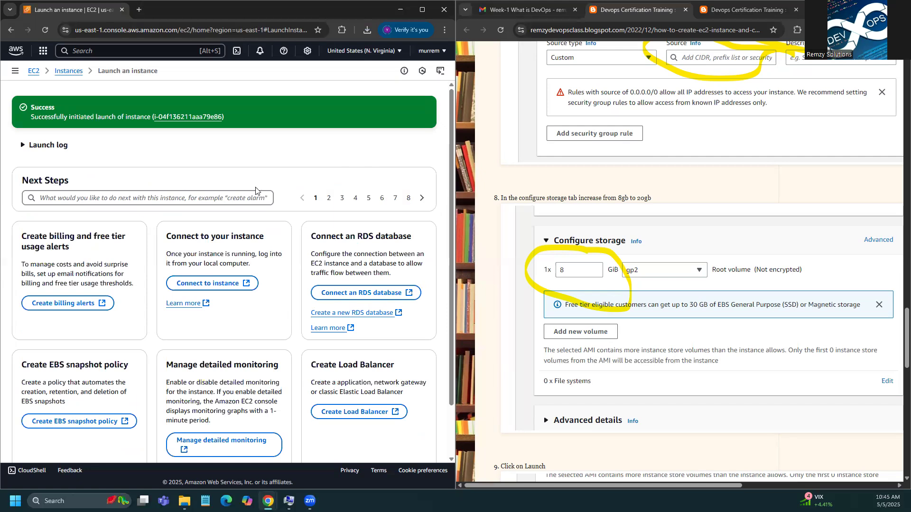
{"action": "left_click", "coordinate": [199, 117]}
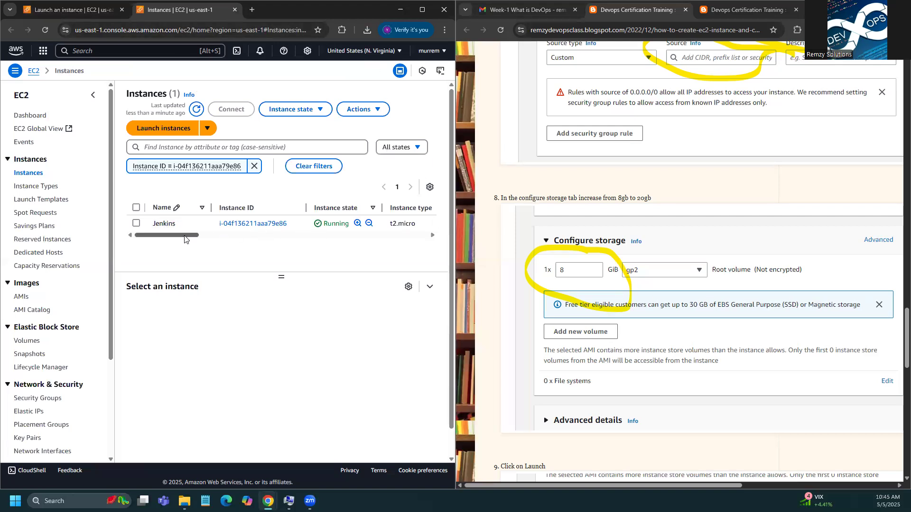
Step: Select the Jenkins instance and refresh the list to update its status checks
{"action": "left_click_drag", "start_coordinate": [185, 236], "coordinate": [216, 236]}
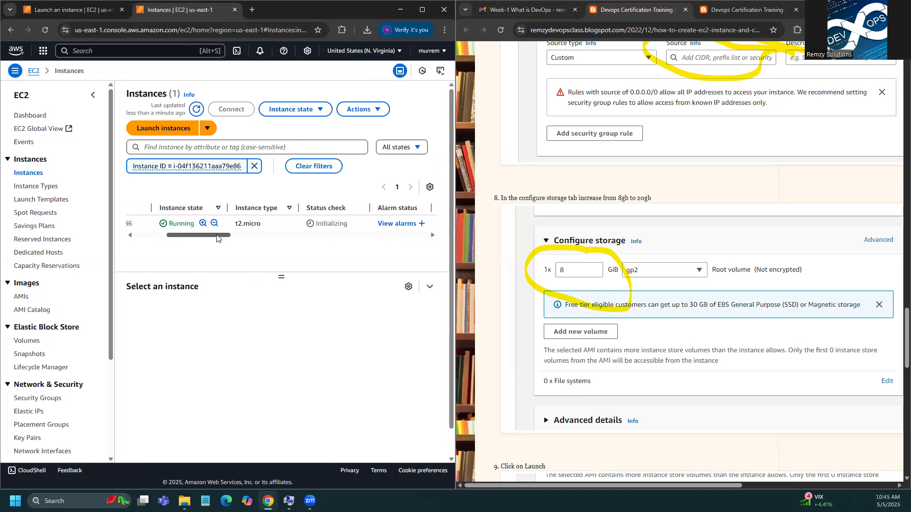
{"action": "double_click", "coordinate": [340, 225]}
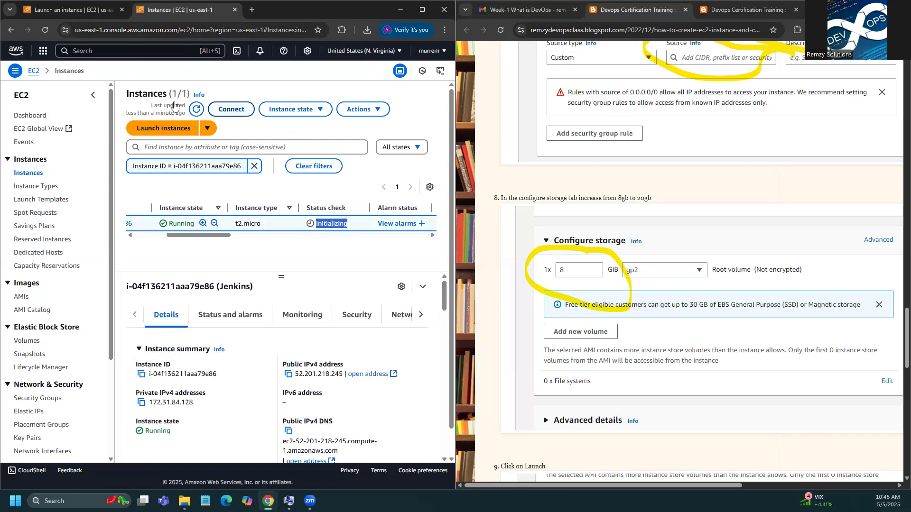
{"action": "left_click", "coordinate": [192, 110]}
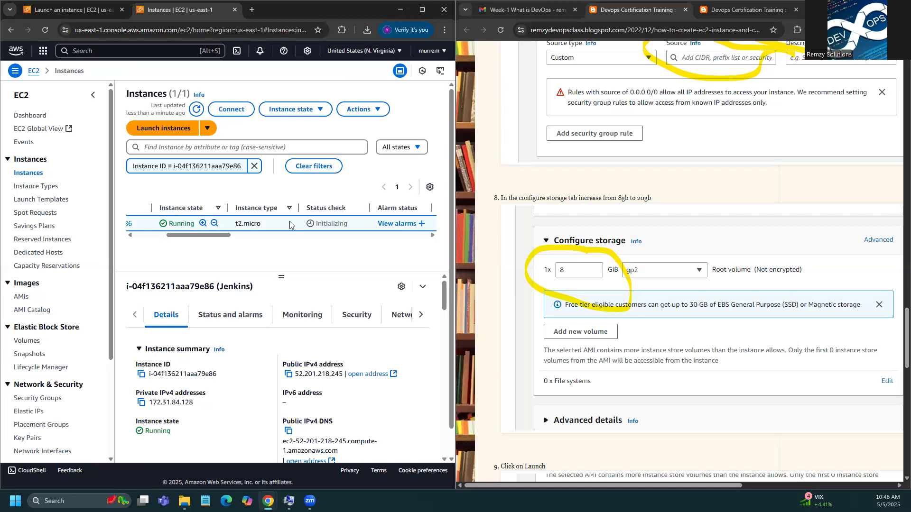
{"action": "left_click", "coordinate": [196, 110]}
{"action": "scroll", "coordinate": [749, 290], "scroll_direction": "down", "scroll_amount": 4}
{"action": "scroll", "coordinate": [748, 290], "scroll_direction": "down", "scroll_amount": 3}
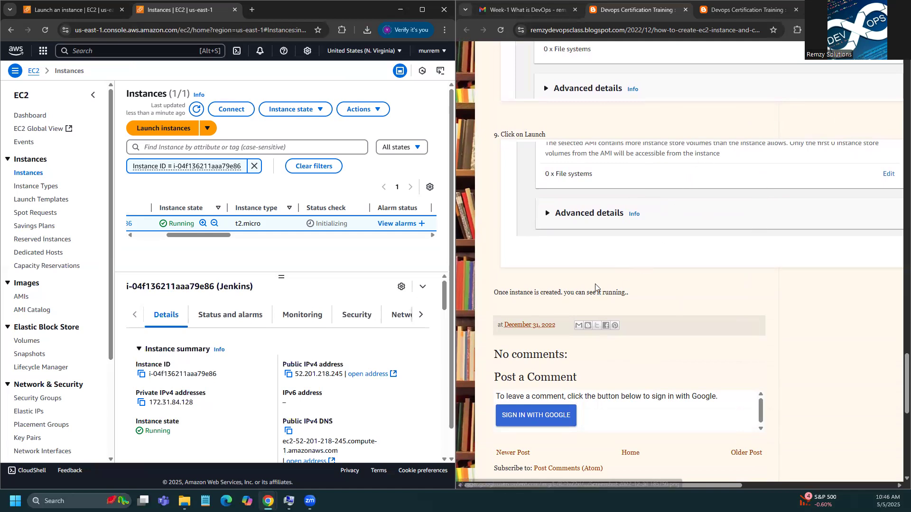
Step: Refresh again until Jenkins shows 2/2 checks passed, then switch to the Week-1 email
{"action": "left_click_drag", "start_coordinate": [199, 236], "coordinate": [158, 243]}
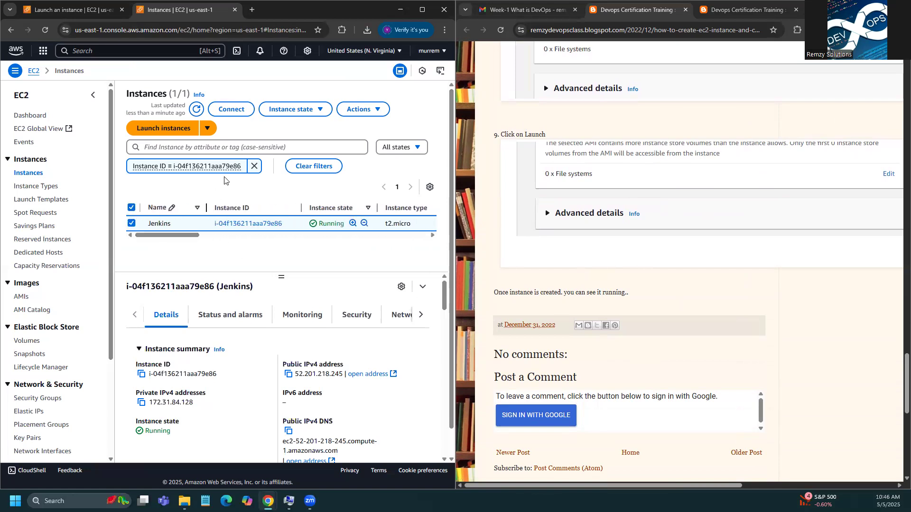
{"action": "left_click", "coordinate": [194, 110]}
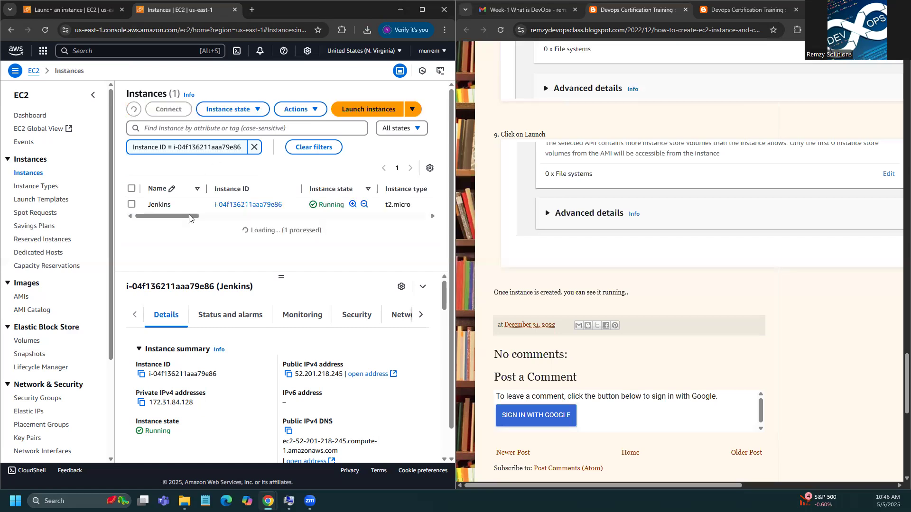
{"action": "left_click_drag", "start_coordinate": [190, 235], "coordinate": [248, 244]}
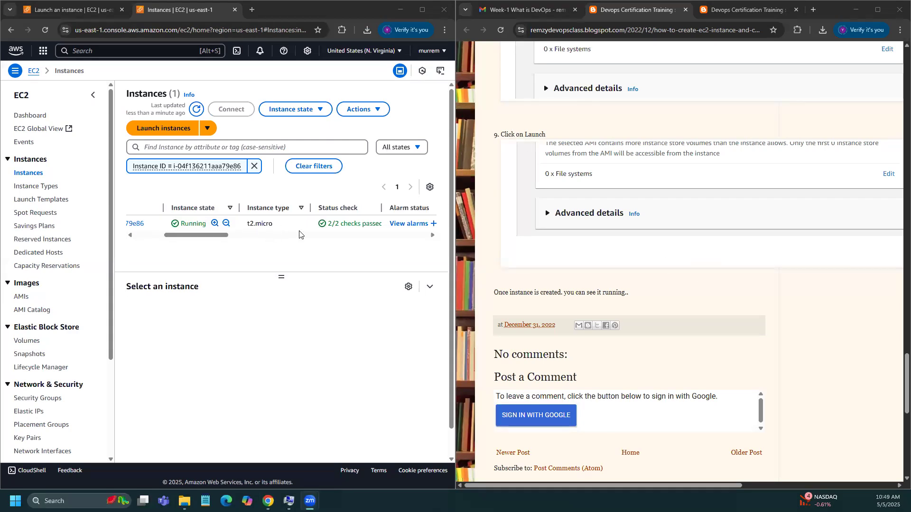
{"action": "left_click_drag", "start_coordinate": [221, 236], "coordinate": [247, 236]}
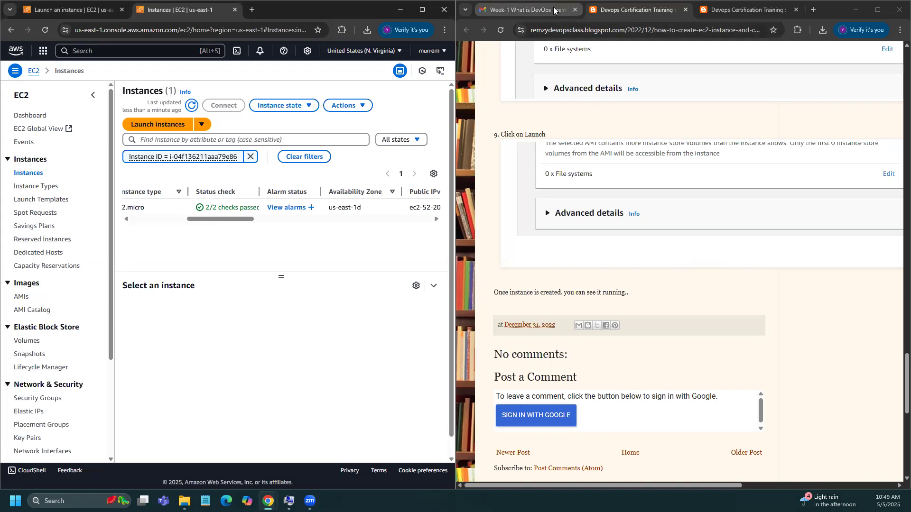
{"action": "left_click", "coordinate": [522, 9]}
Step: Scroll the week 1 -What is DevOps.docx preview to its list of lab exercise links
{"action": "scroll", "coordinate": [621, 364], "scroll_direction": "down", "scroll_amount": 1}
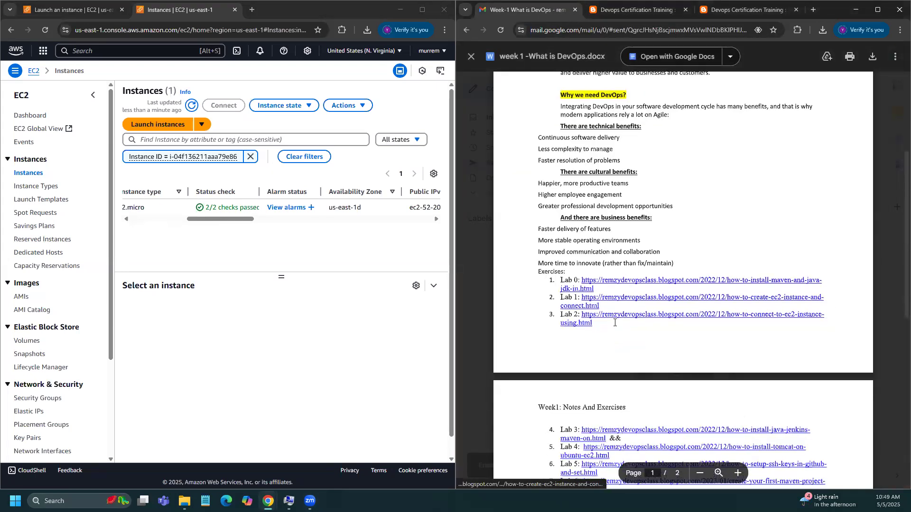